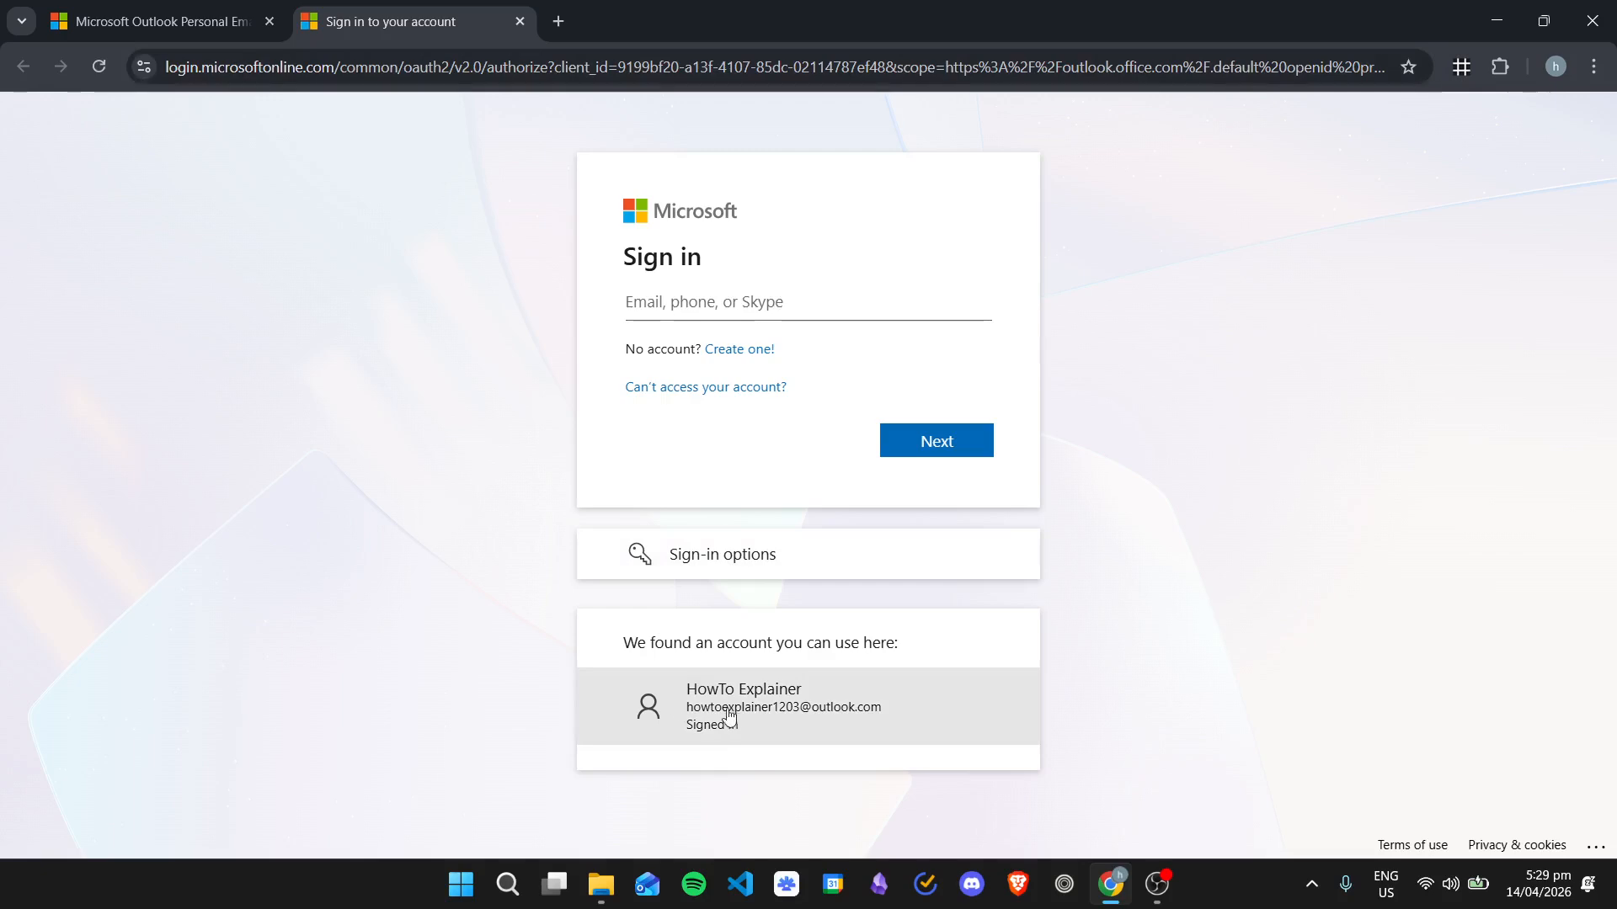
Step: Sign in with the suggested Microsoft account and view the mail rules settings
{"action": "left_click", "coordinate": [863, 719]}
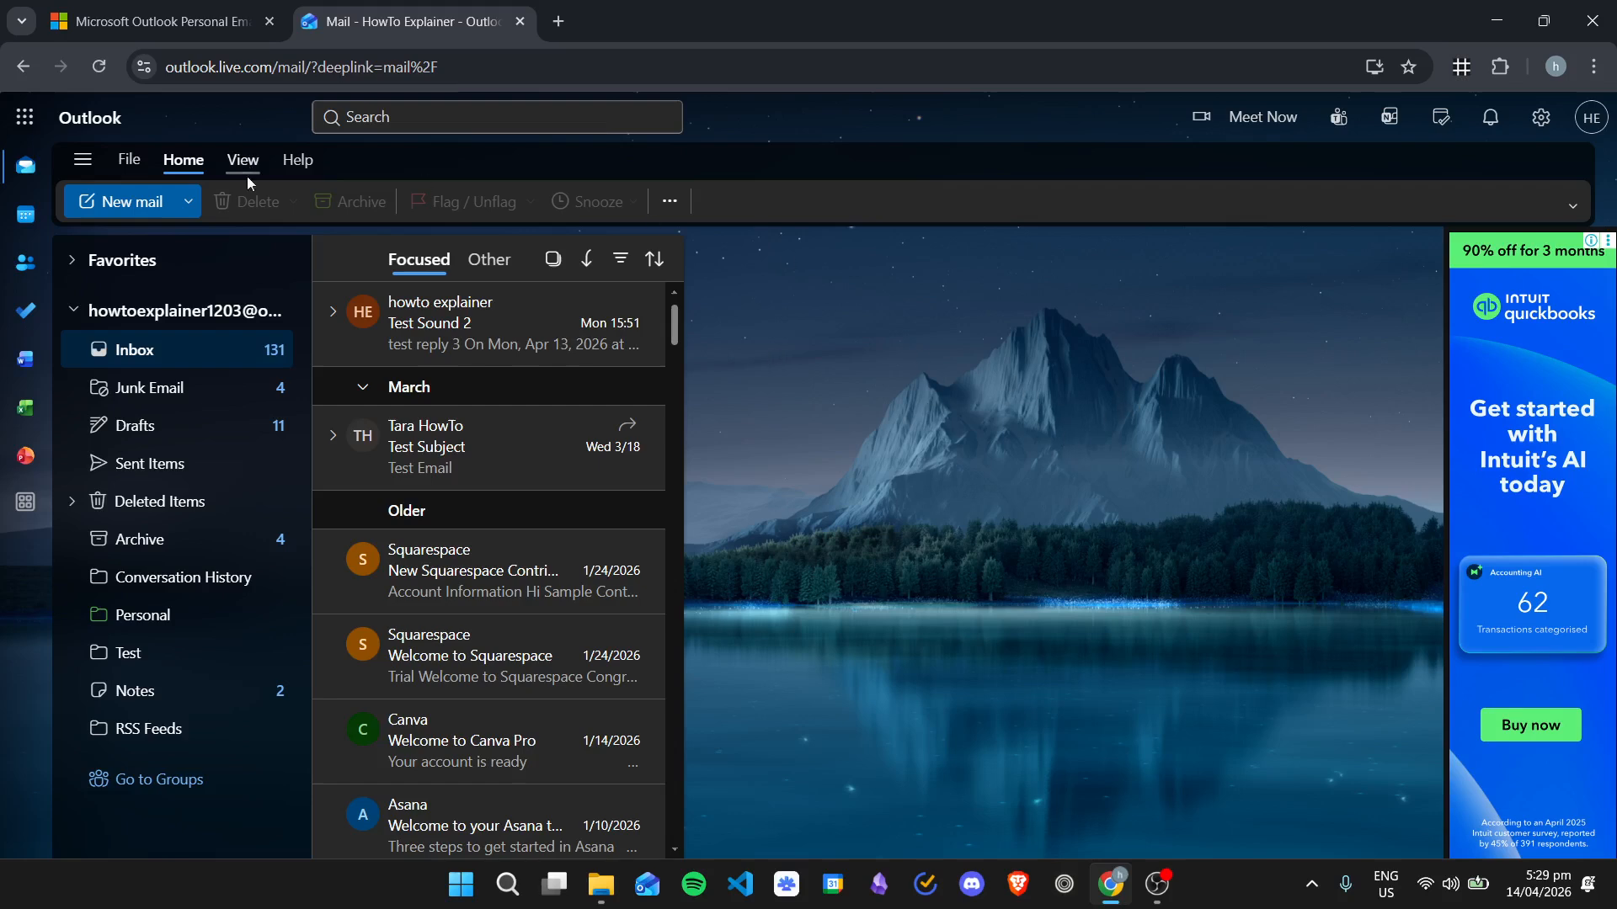
{"action": "left_click", "coordinate": [129, 159]}
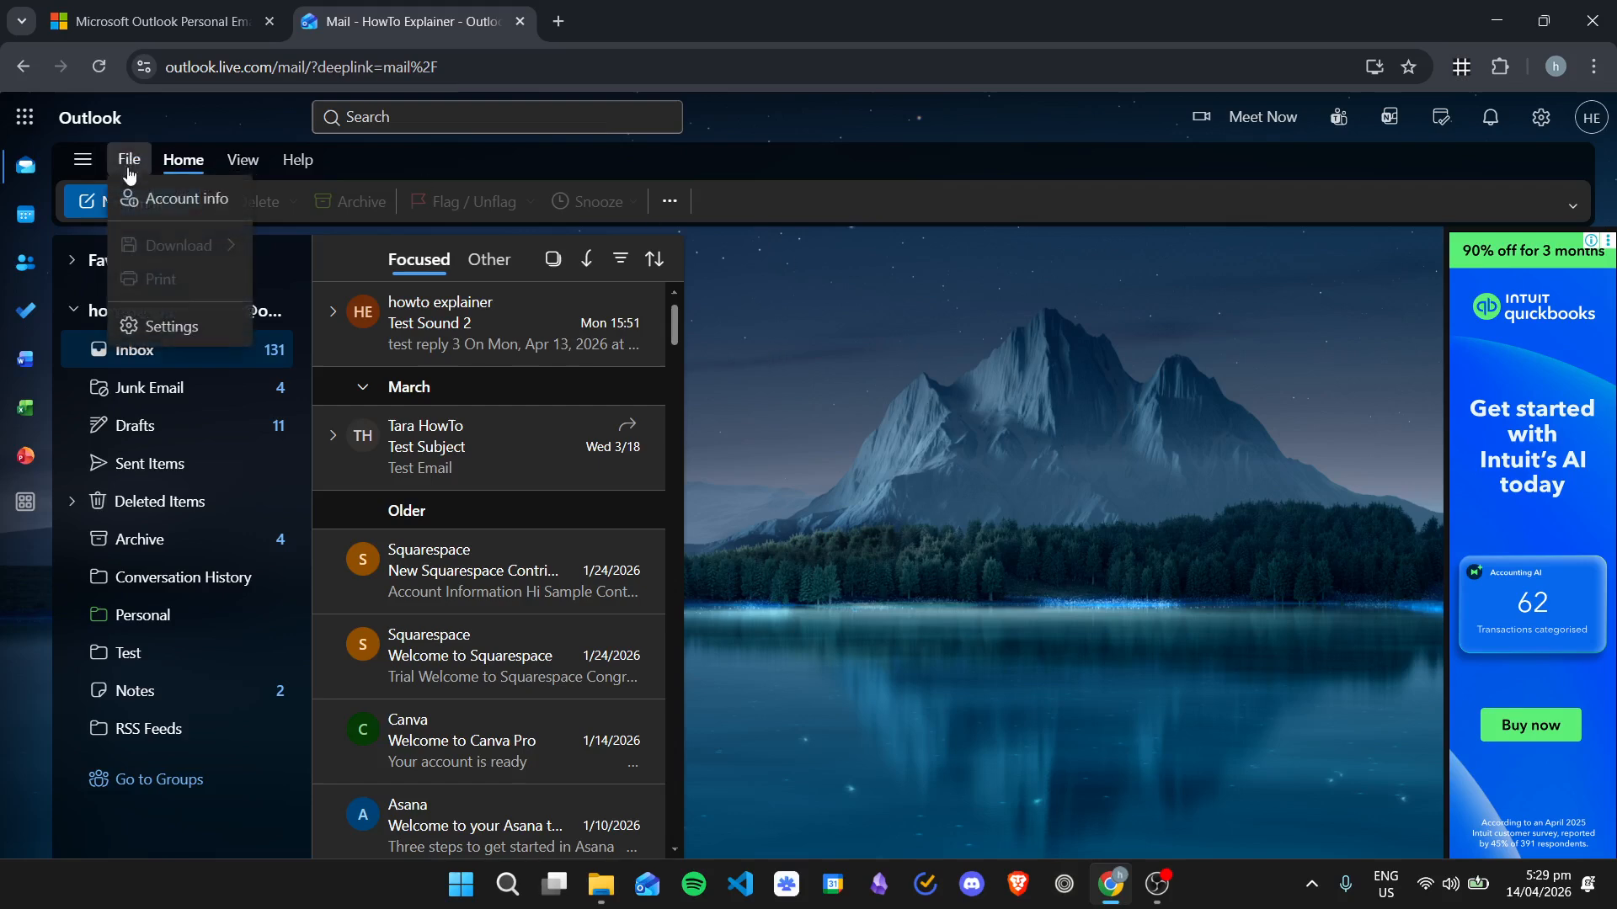
{"action": "left_click", "coordinate": [193, 332]}
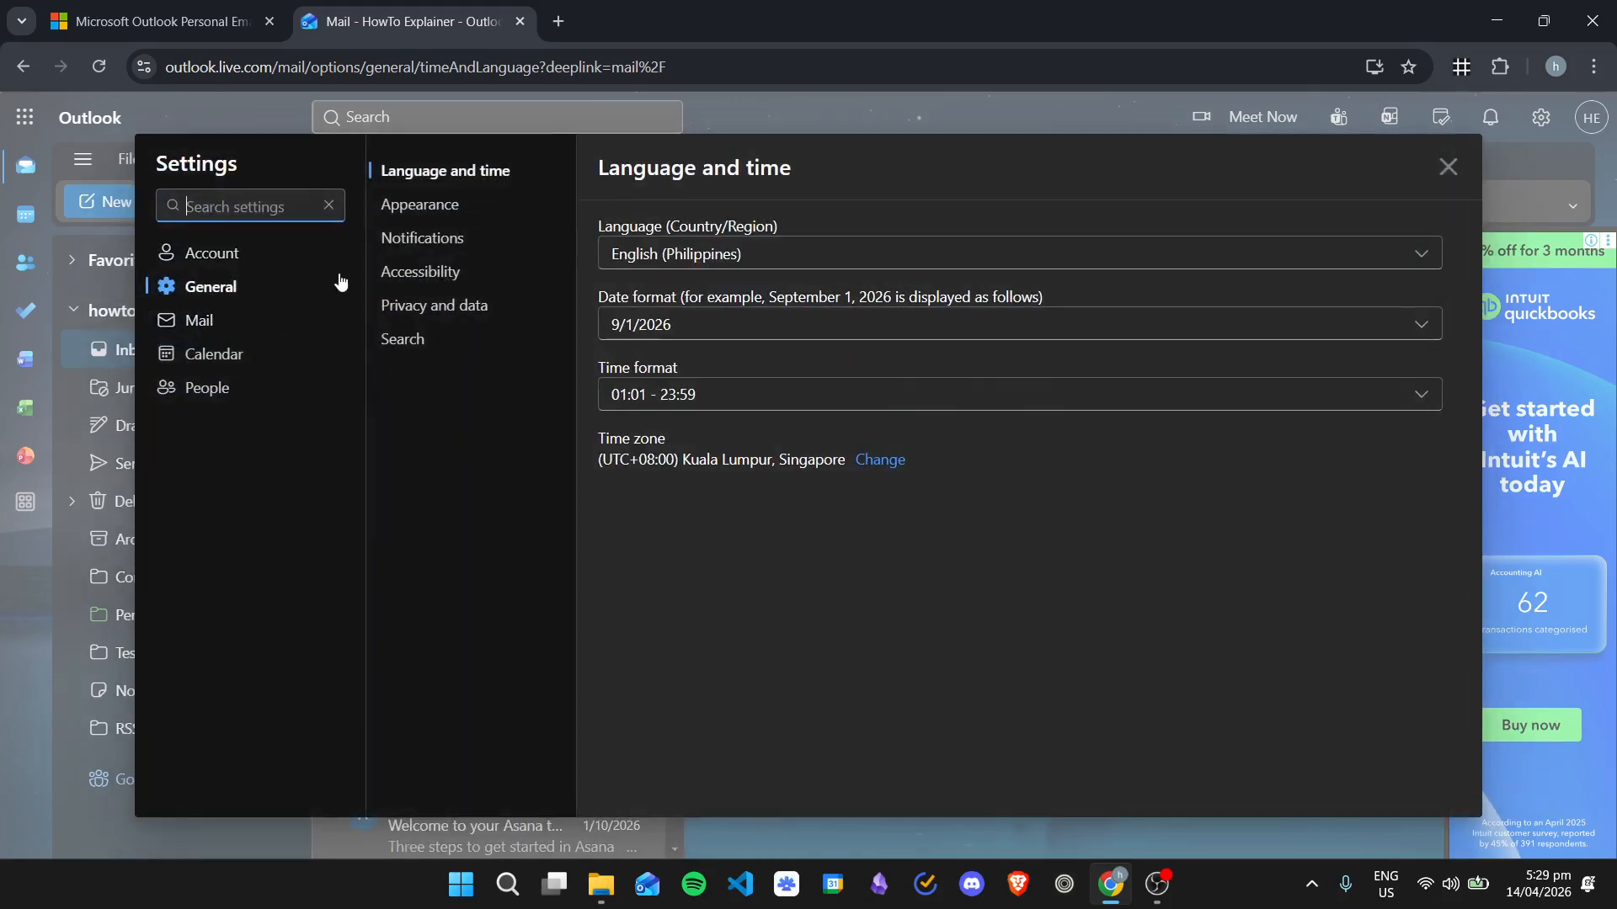
{"action": "left_click", "coordinate": [202, 321]}
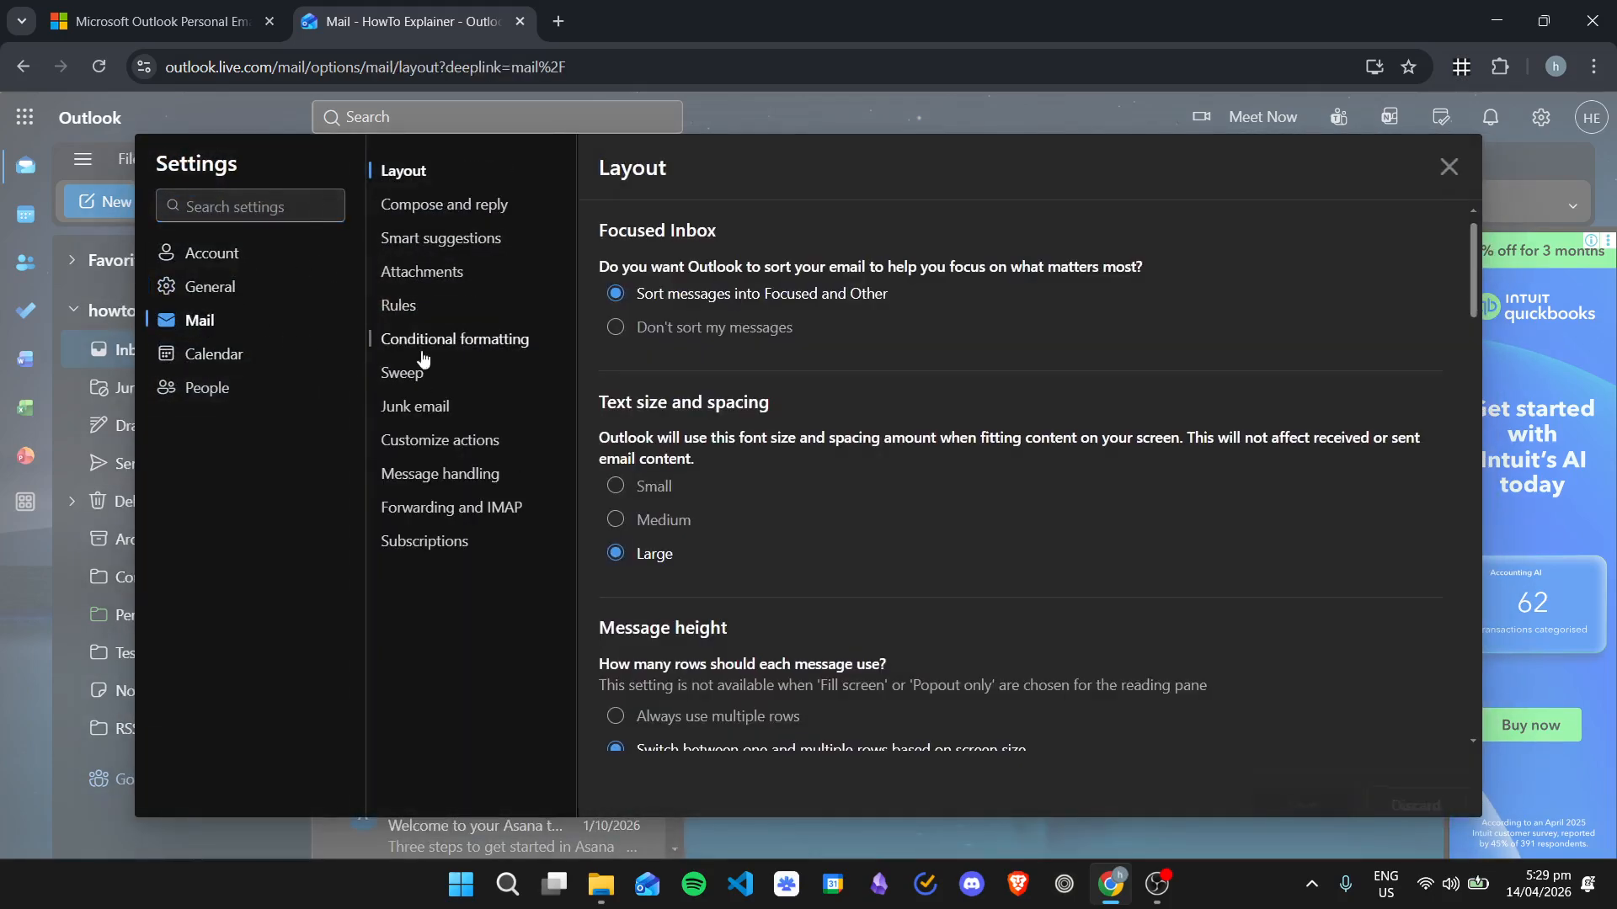
{"action": "left_click", "coordinate": [398, 312]}
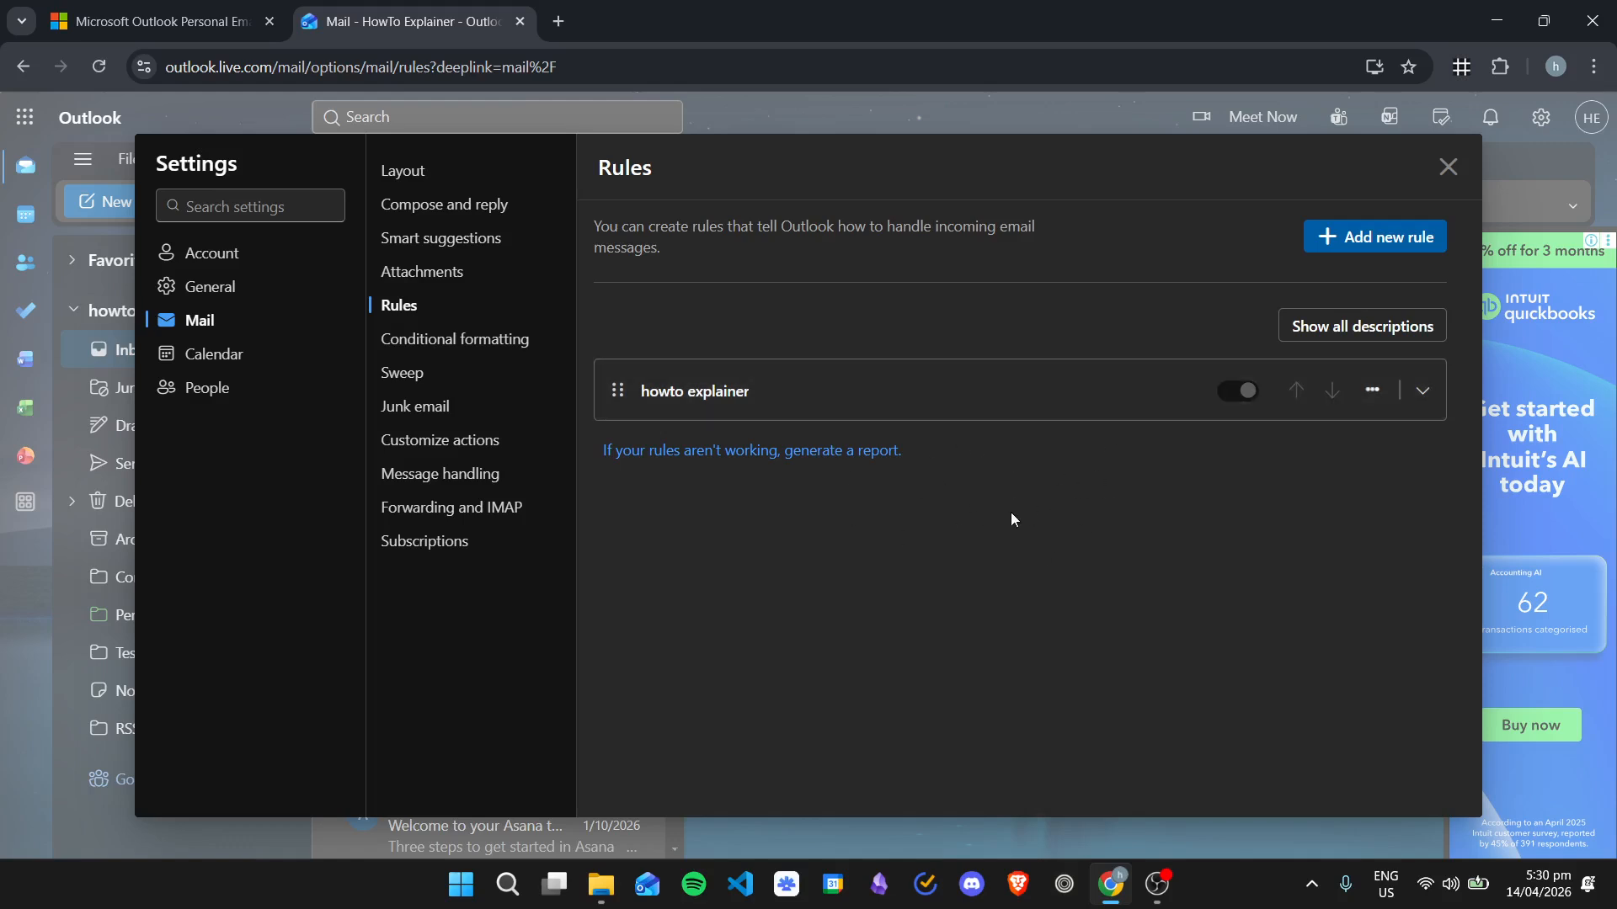
{"action": "left_click", "coordinate": [1445, 165]}
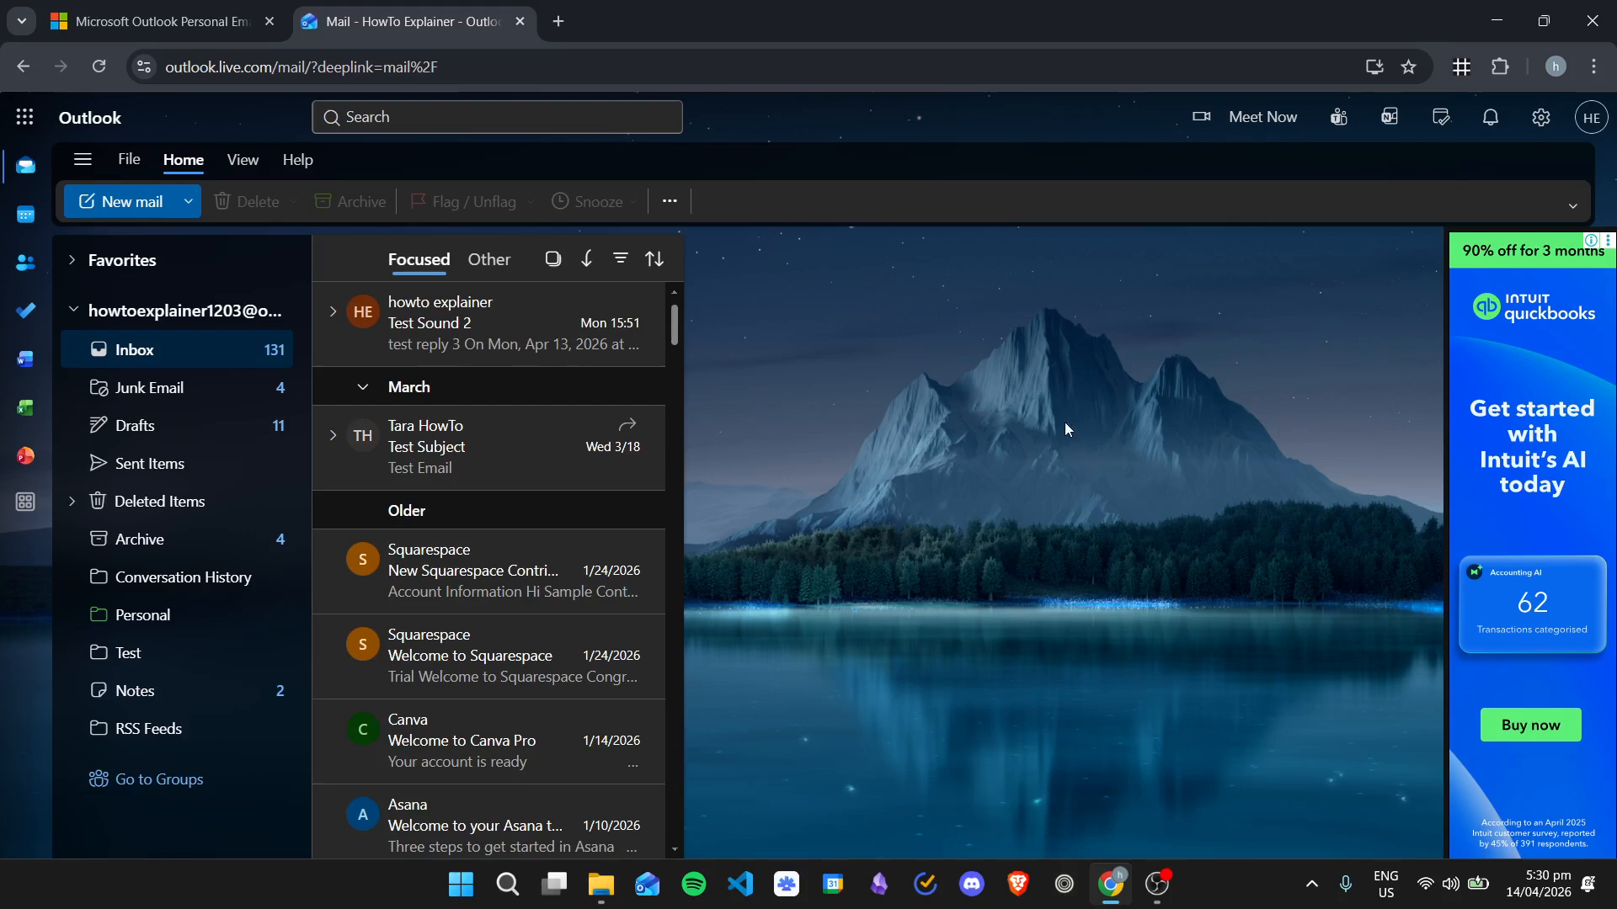
Step: View the rules management page starting from the "Test Sound 2" message, and close it
{"action": "right_click", "coordinate": [468, 323]}
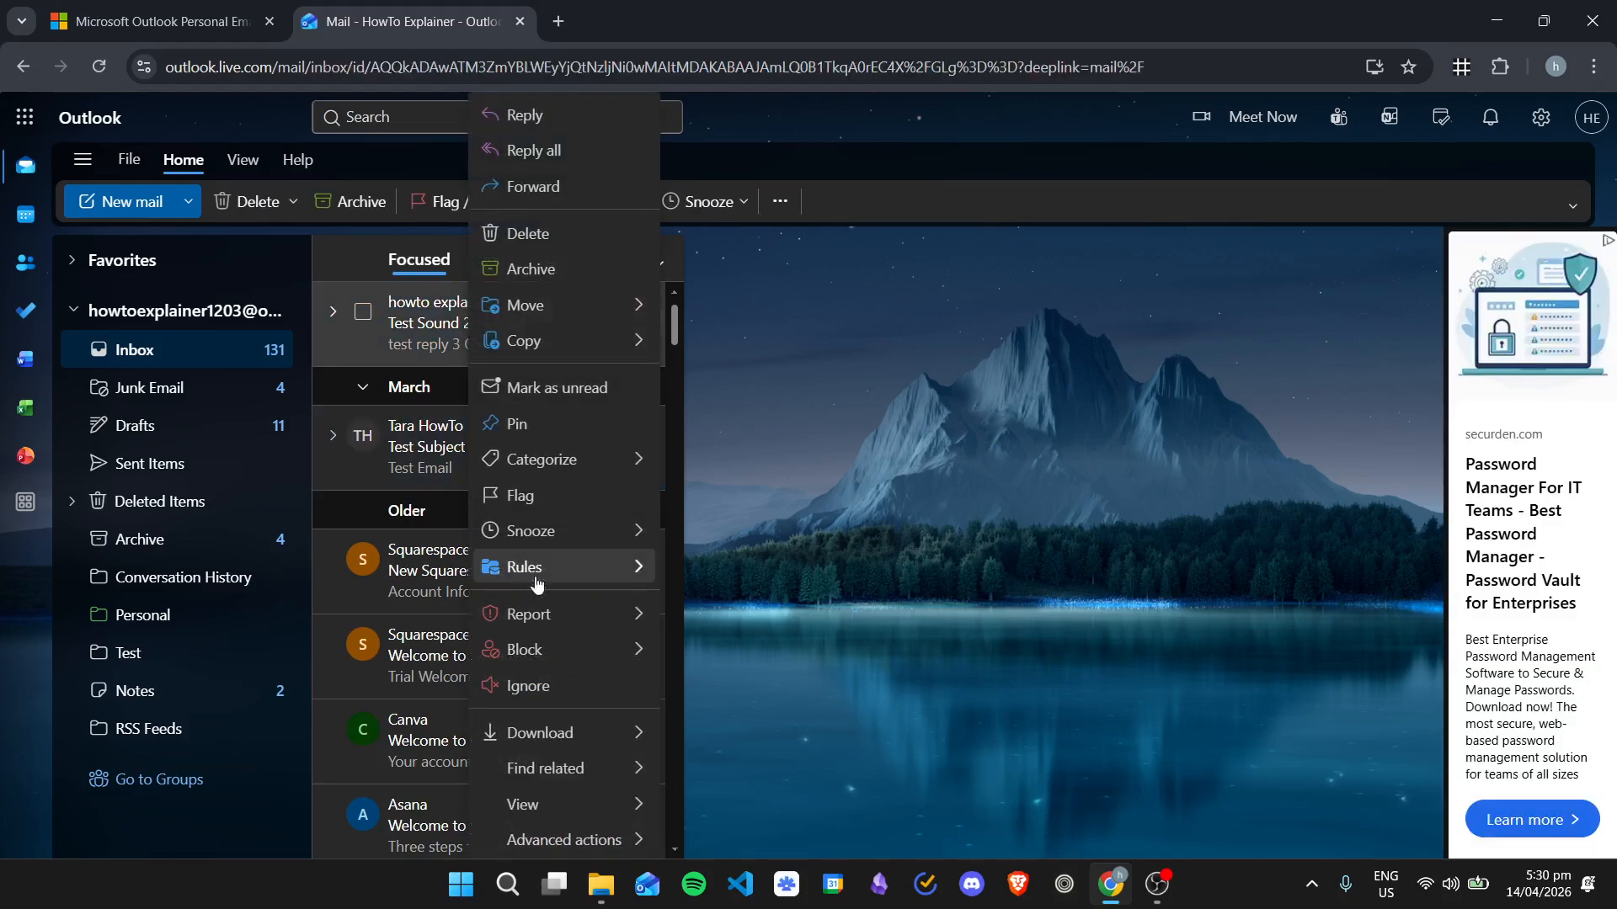
{"action": "mouse_move", "coordinate": [523, 570]}
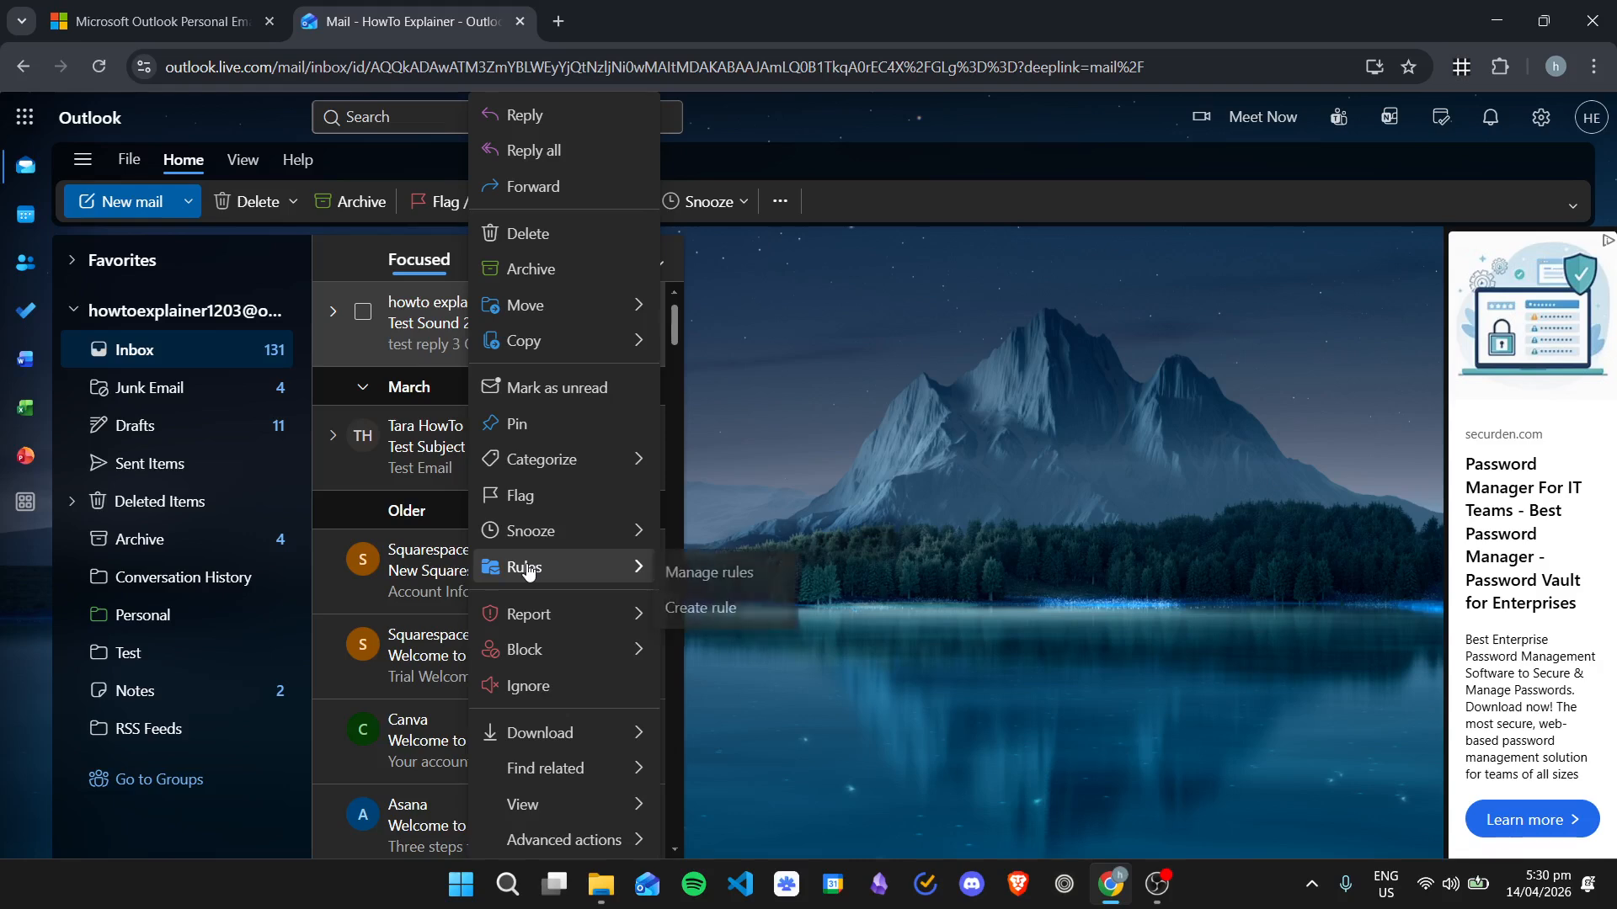
{"action": "left_click", "coordinate": [758, 571]}
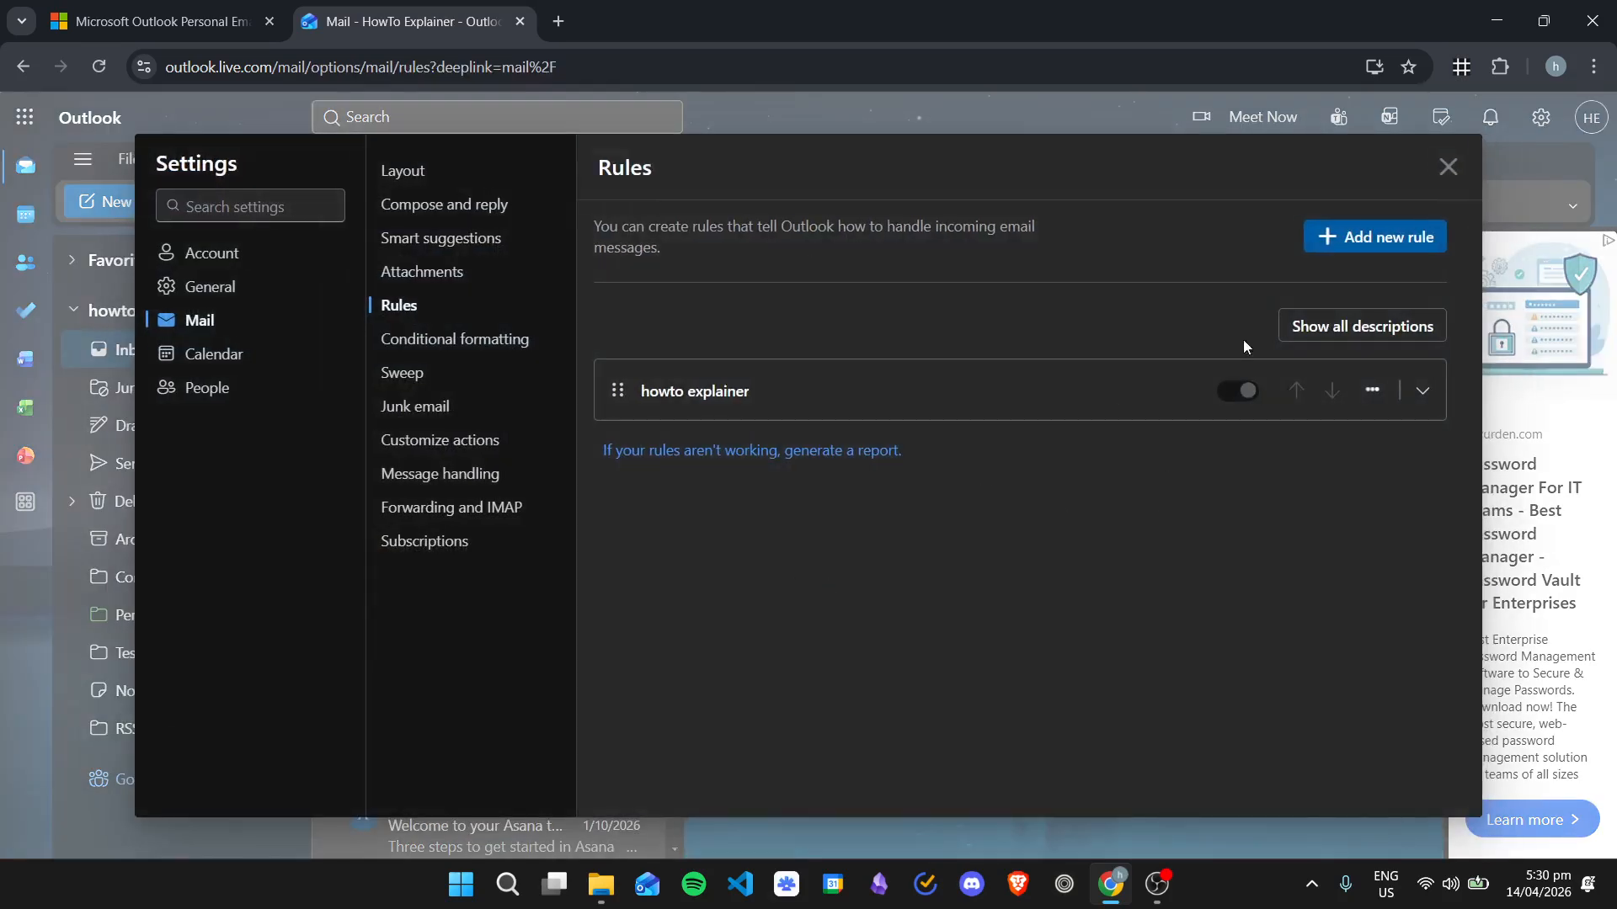
{"action": "left_click", "coordinate": [1446, 165]}
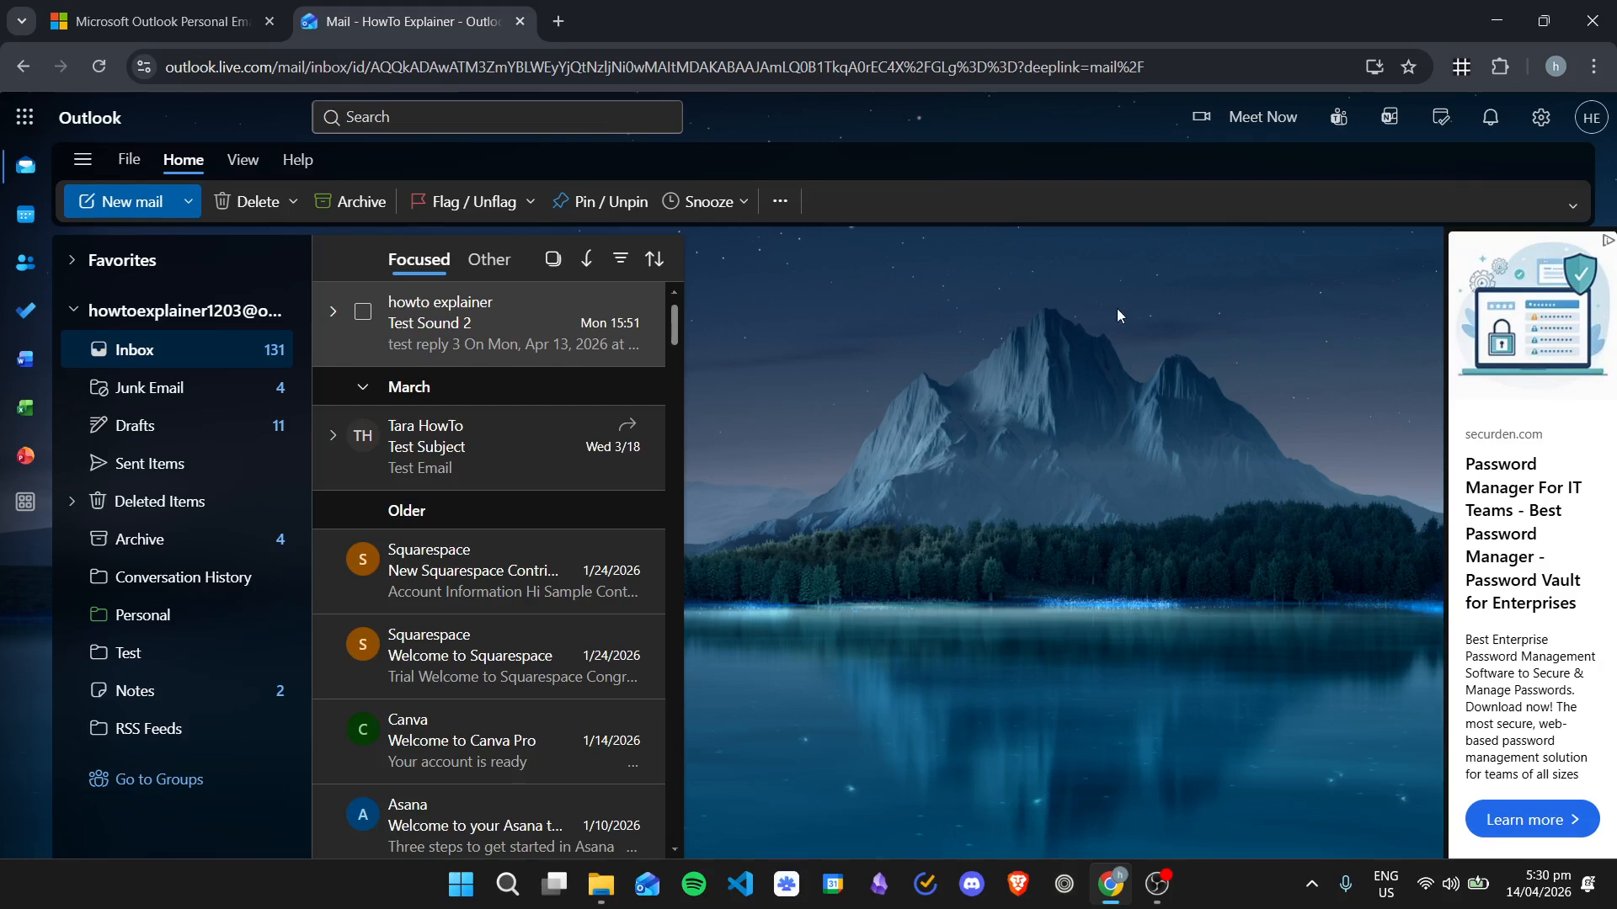
Step: Examine the destination folder choices for creating a rule from the "Test Sound 2" message, without creating it
{"action": "right_click", "coordinate": [470, 323]}
{"action": "mouse_move", "coordinate": [600, 584]}
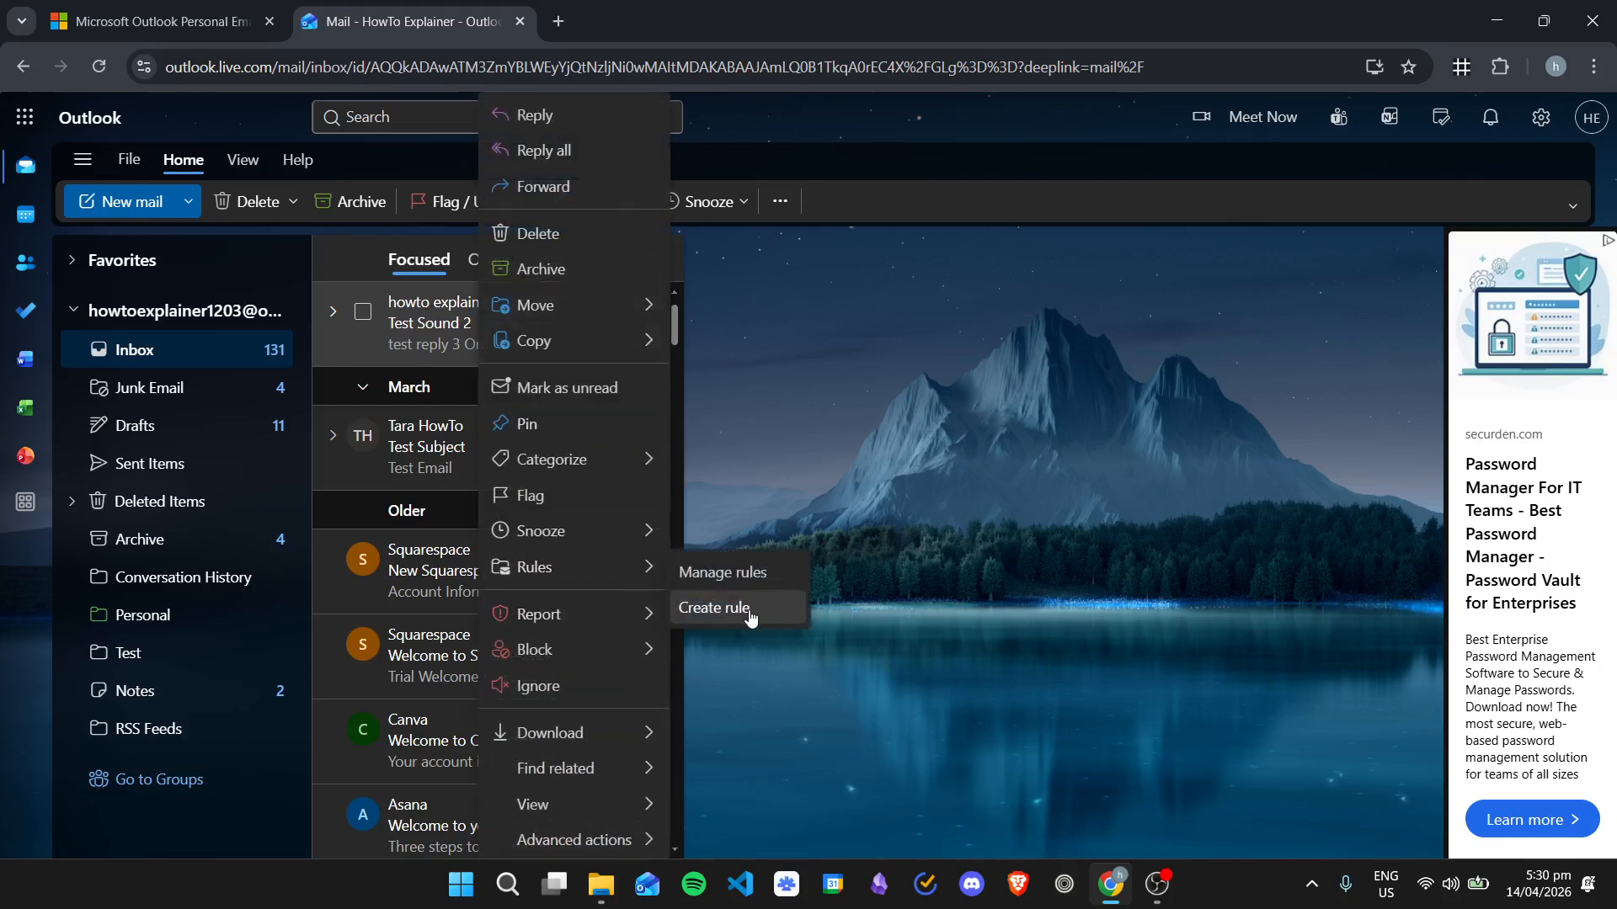
{"action": "left_click", "coordinate": [756, 609]}
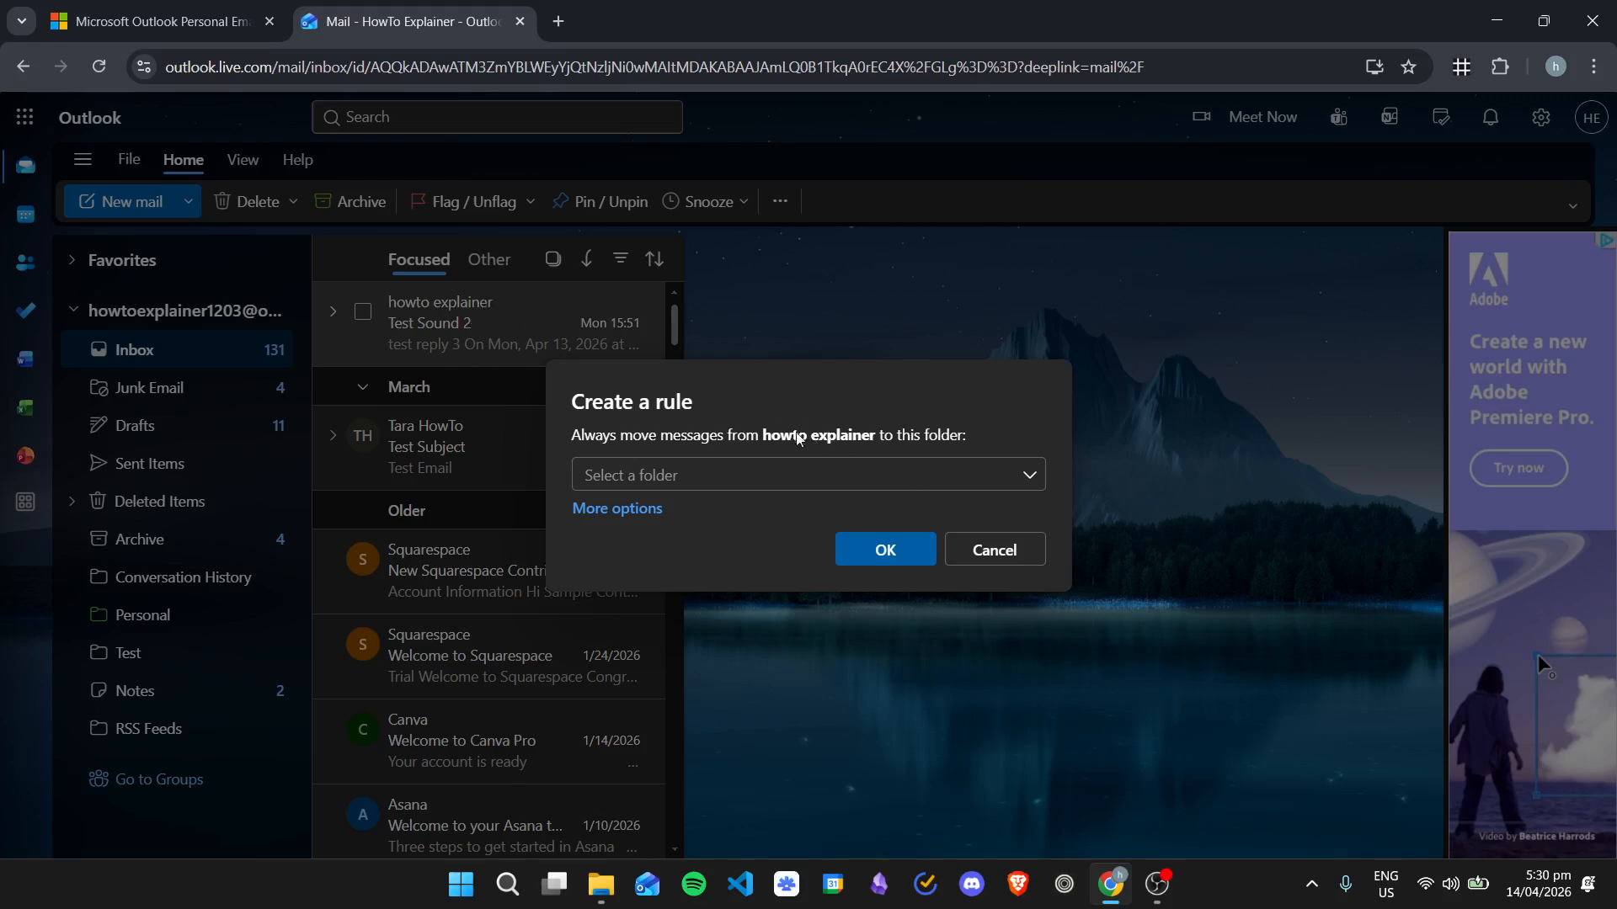
{"action": "left_click", "coordinate": [998, 475]}
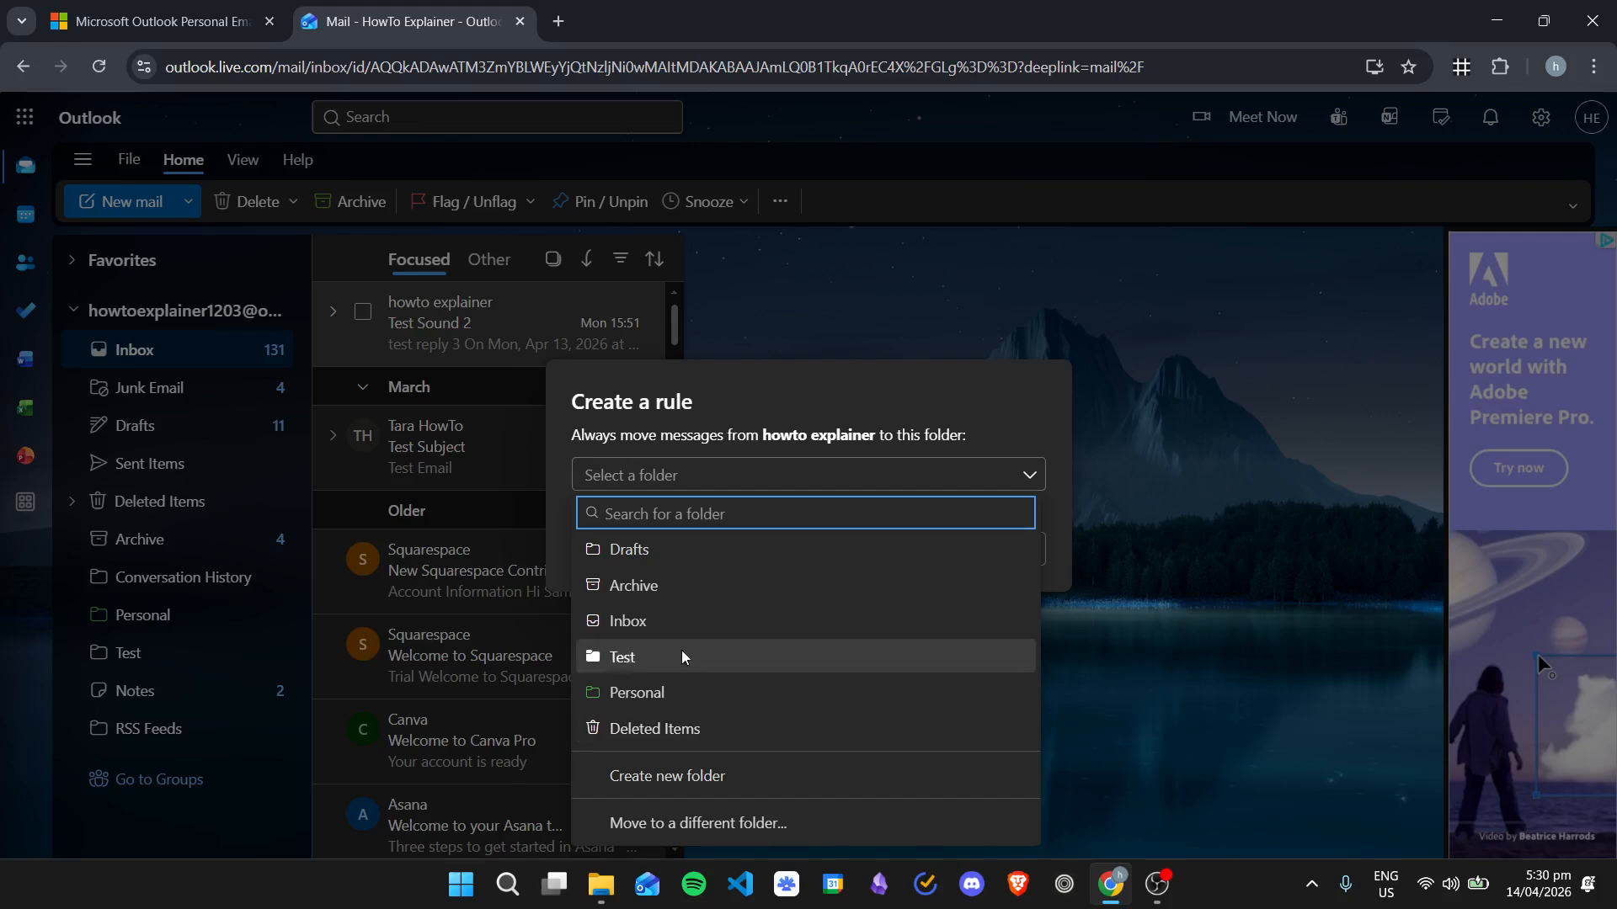
{"action": "left_click", "coordinate": [849, 407]}
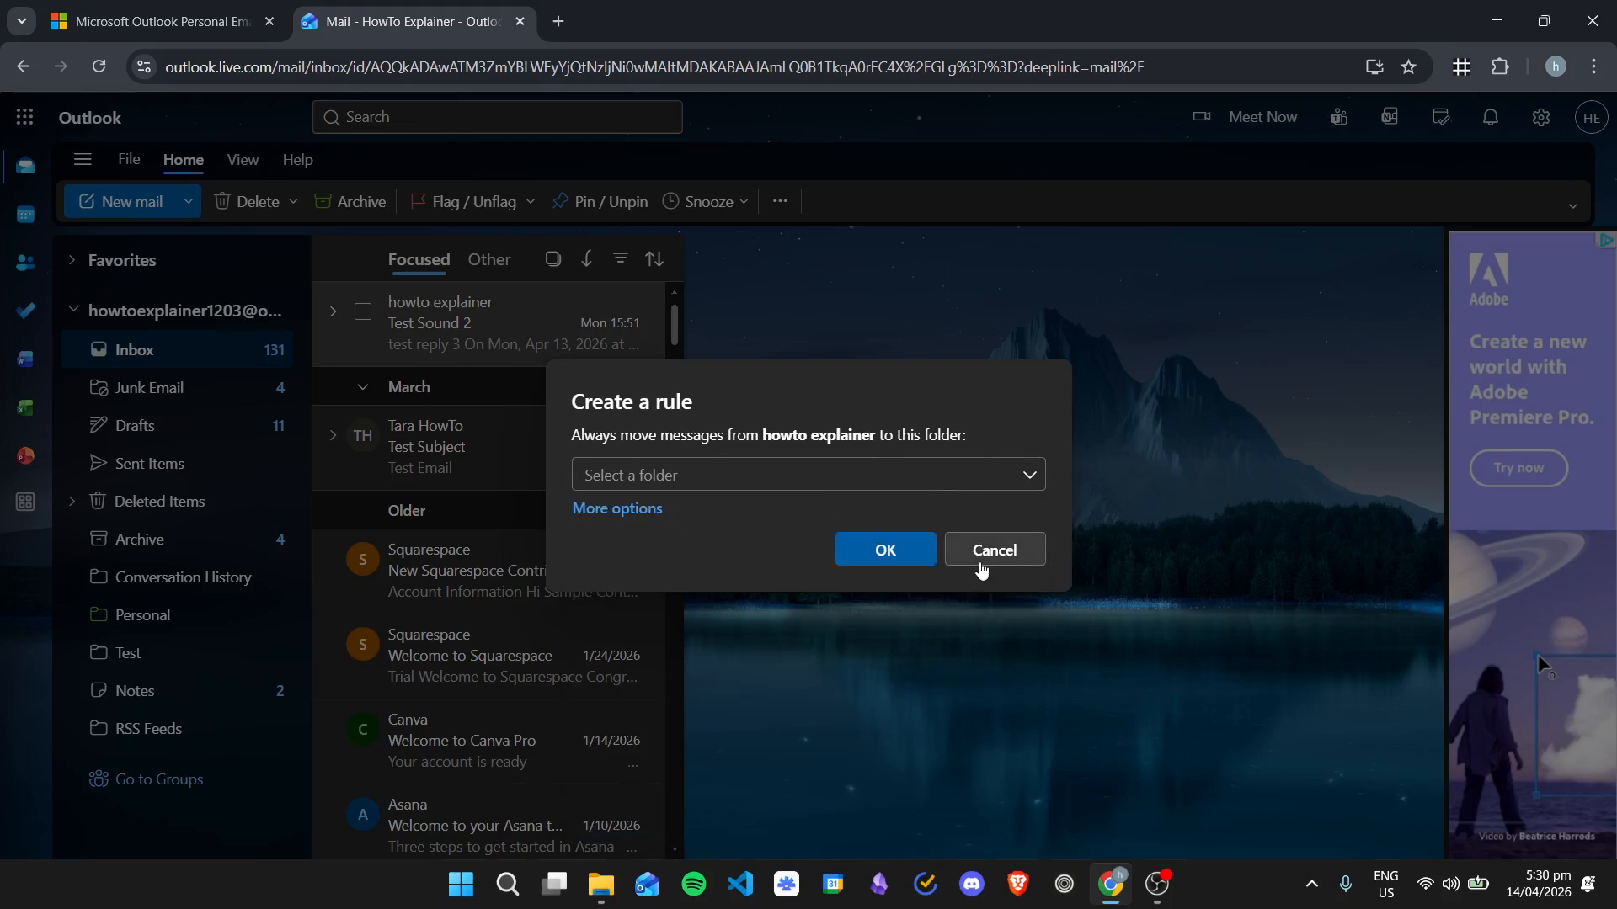
{"action": "left_click", "coordinate": [980, 562]}
Step: Add a new rule in the mail rules settings and name it "Test Rule"
{"action": "left_click", "coordinate": [129, 160]}
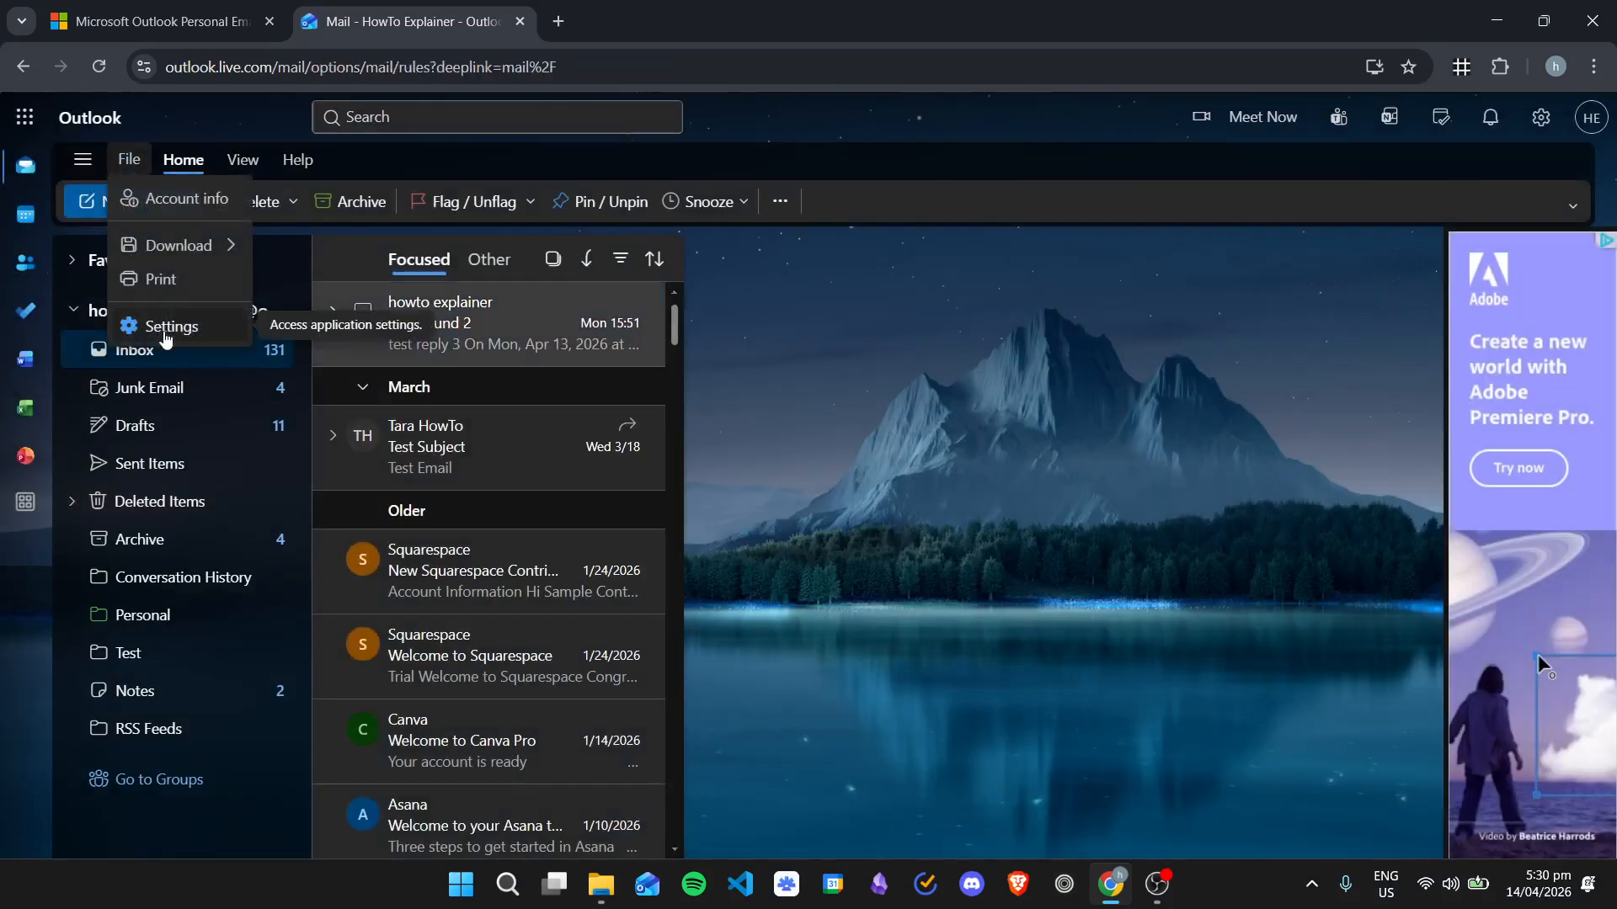
{"action": "left_click", "coordinate": [155, 323]}
{"action": "left_click", "coordinate": [221, 322]}
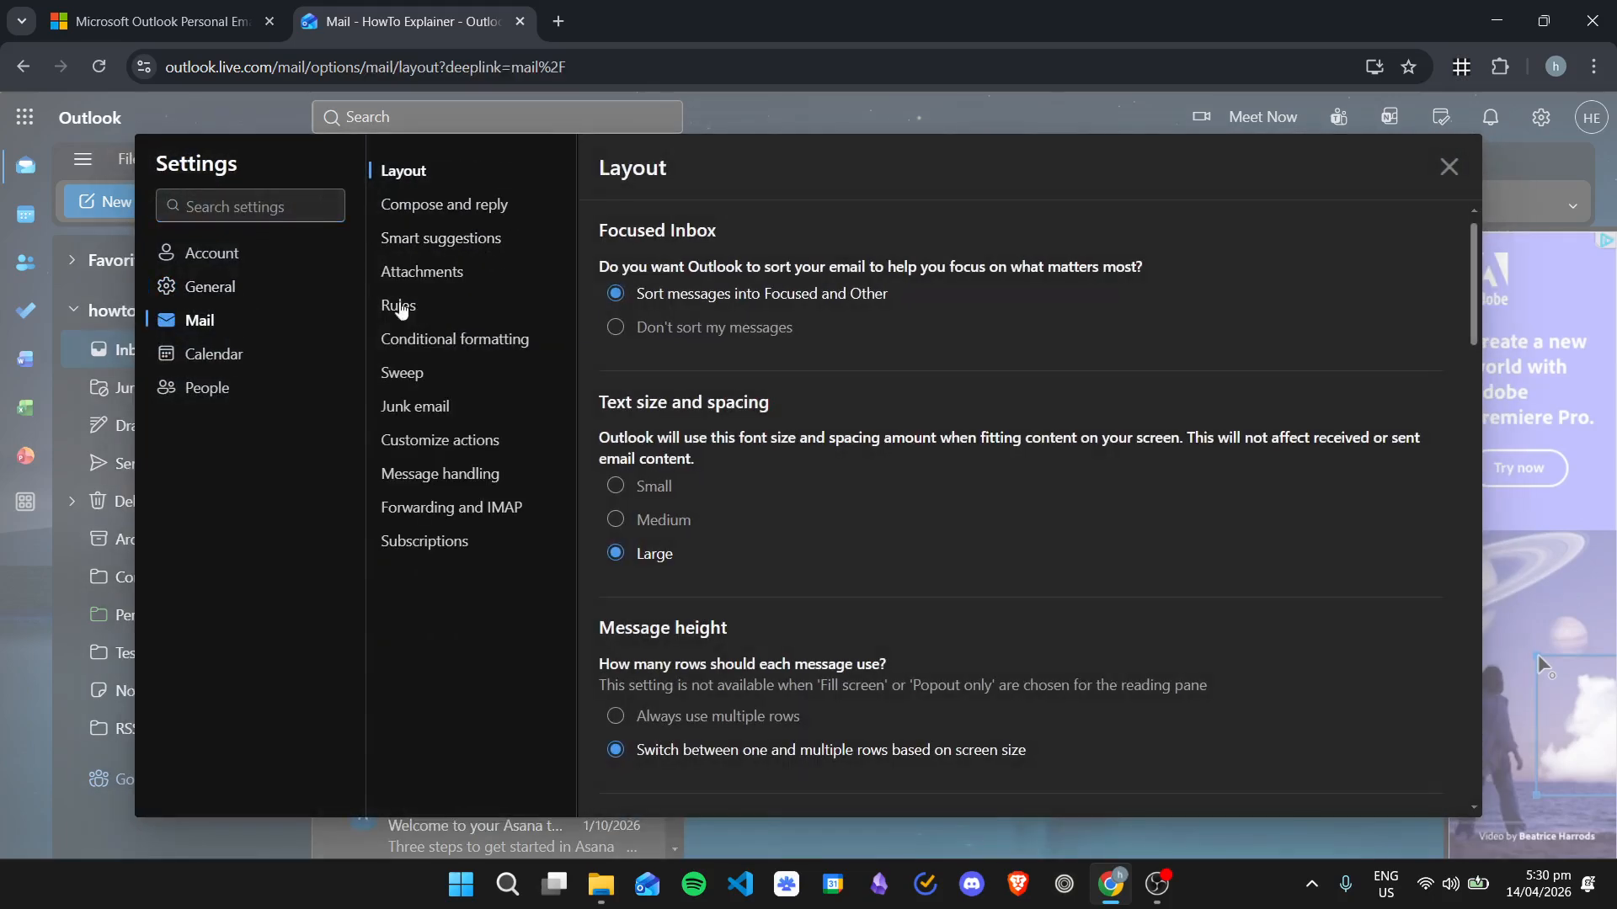
{"action": "left_click", "coordinate": [412, 305]}
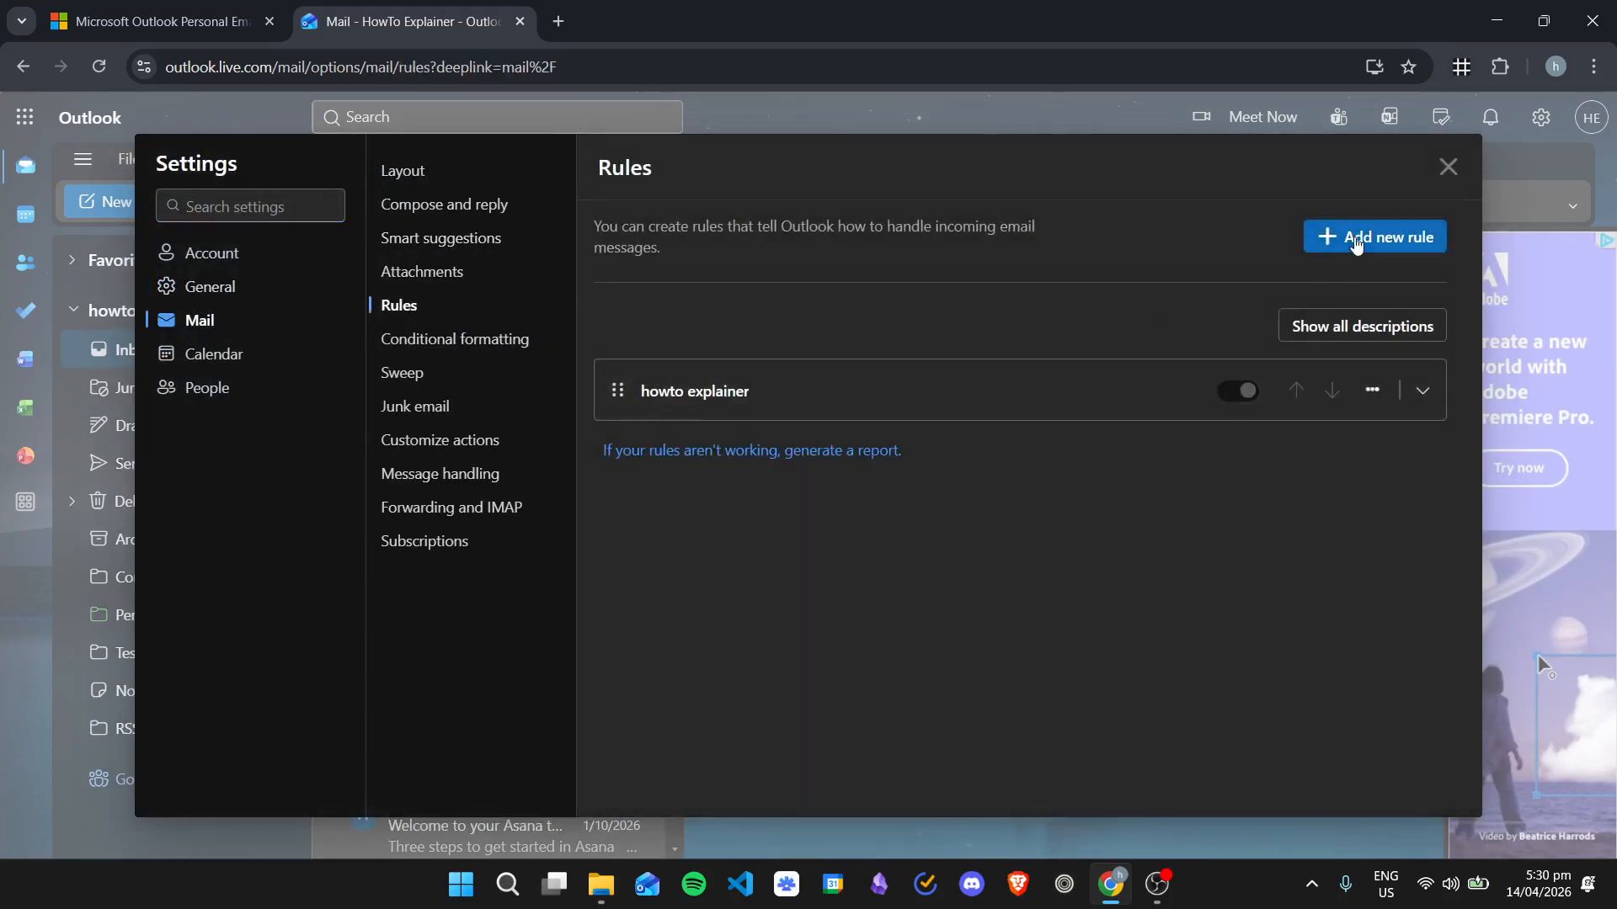
{"action": "left_click", "coordinate": [1356, 239]}
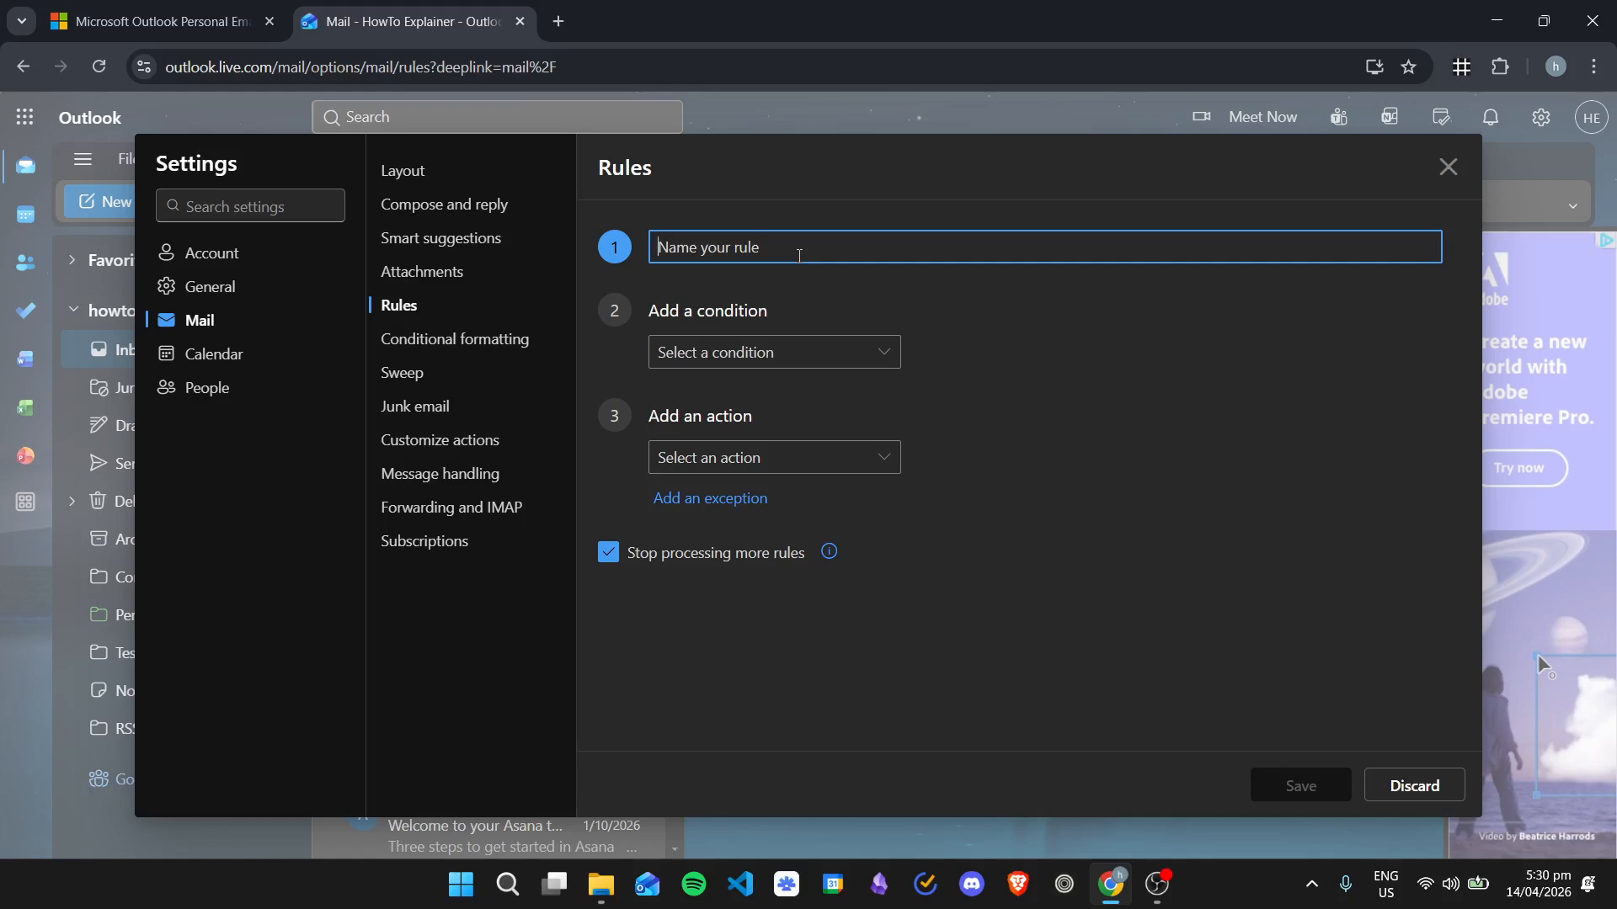
{"action": "type", "text": "Test Rule"}
Step: Set the rule's only condition to From, with the fourth suggested contact as the sender
{"action": "left_click", "coordinate": [737, 351]}
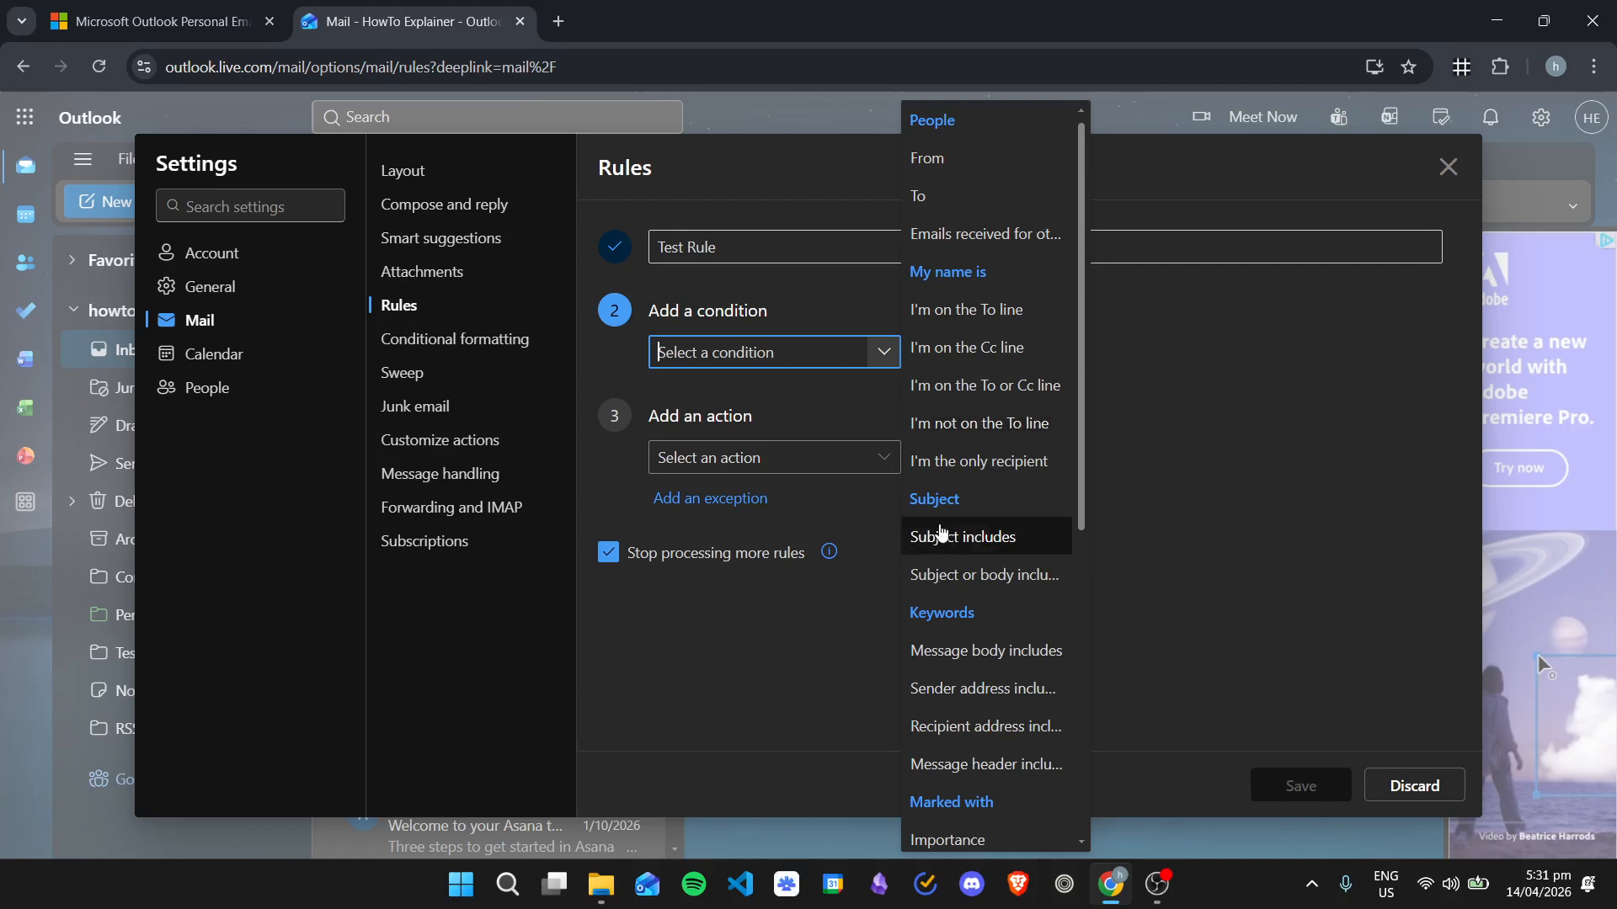
{"action": "scroll", "coordinate": [947, 533], "scroll_direction": "down", "scroll_amount": 6}
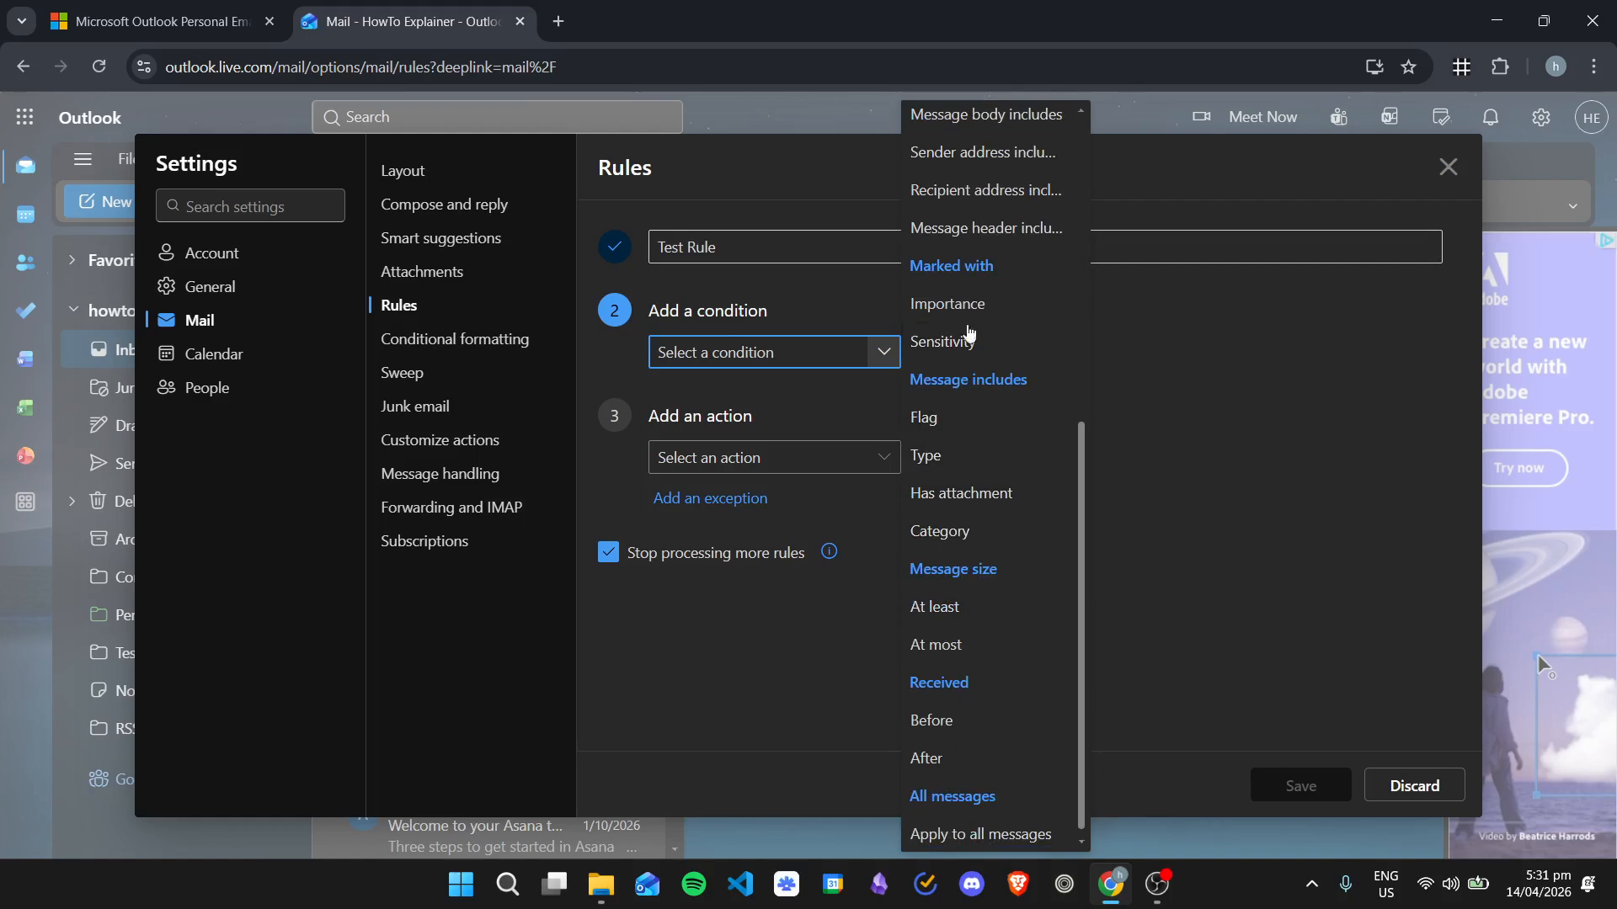
{"action": "scroll", "coordinate": [952, 619], "scroll_direction": "up", "scroll_amount": 1}
{"action": "scroll", "coordinate": [952, 619], "scroll_direction": "up", "scroll_amount": 5}
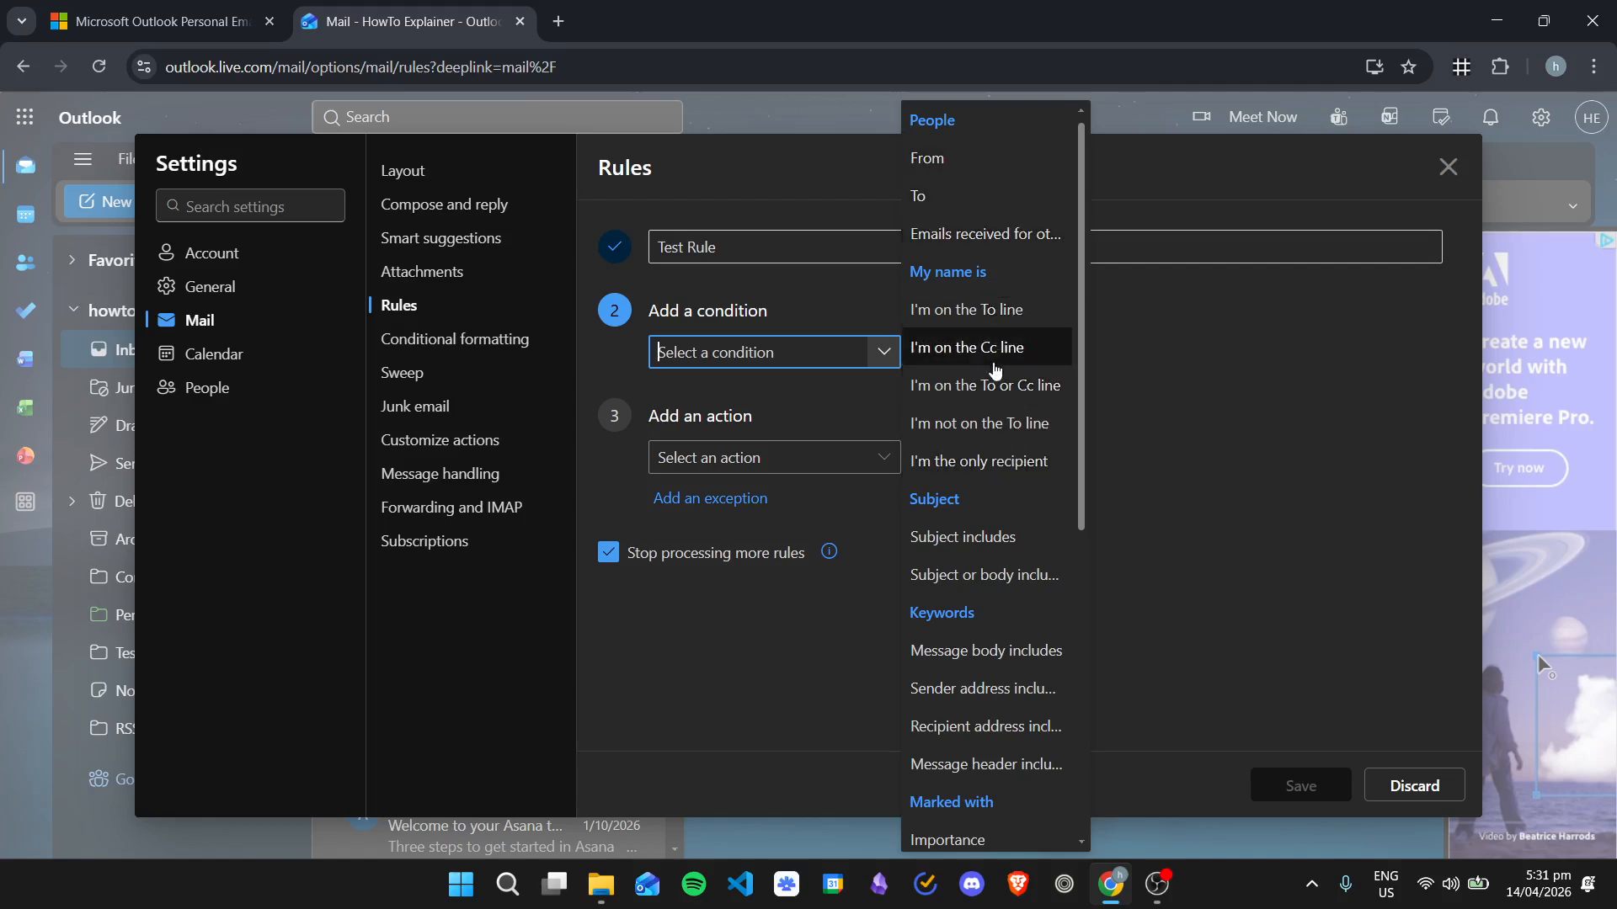
{"action": "scroll", "coordinate": [989, 657], "scroll_direction": "down", "scroll_amount": 3}
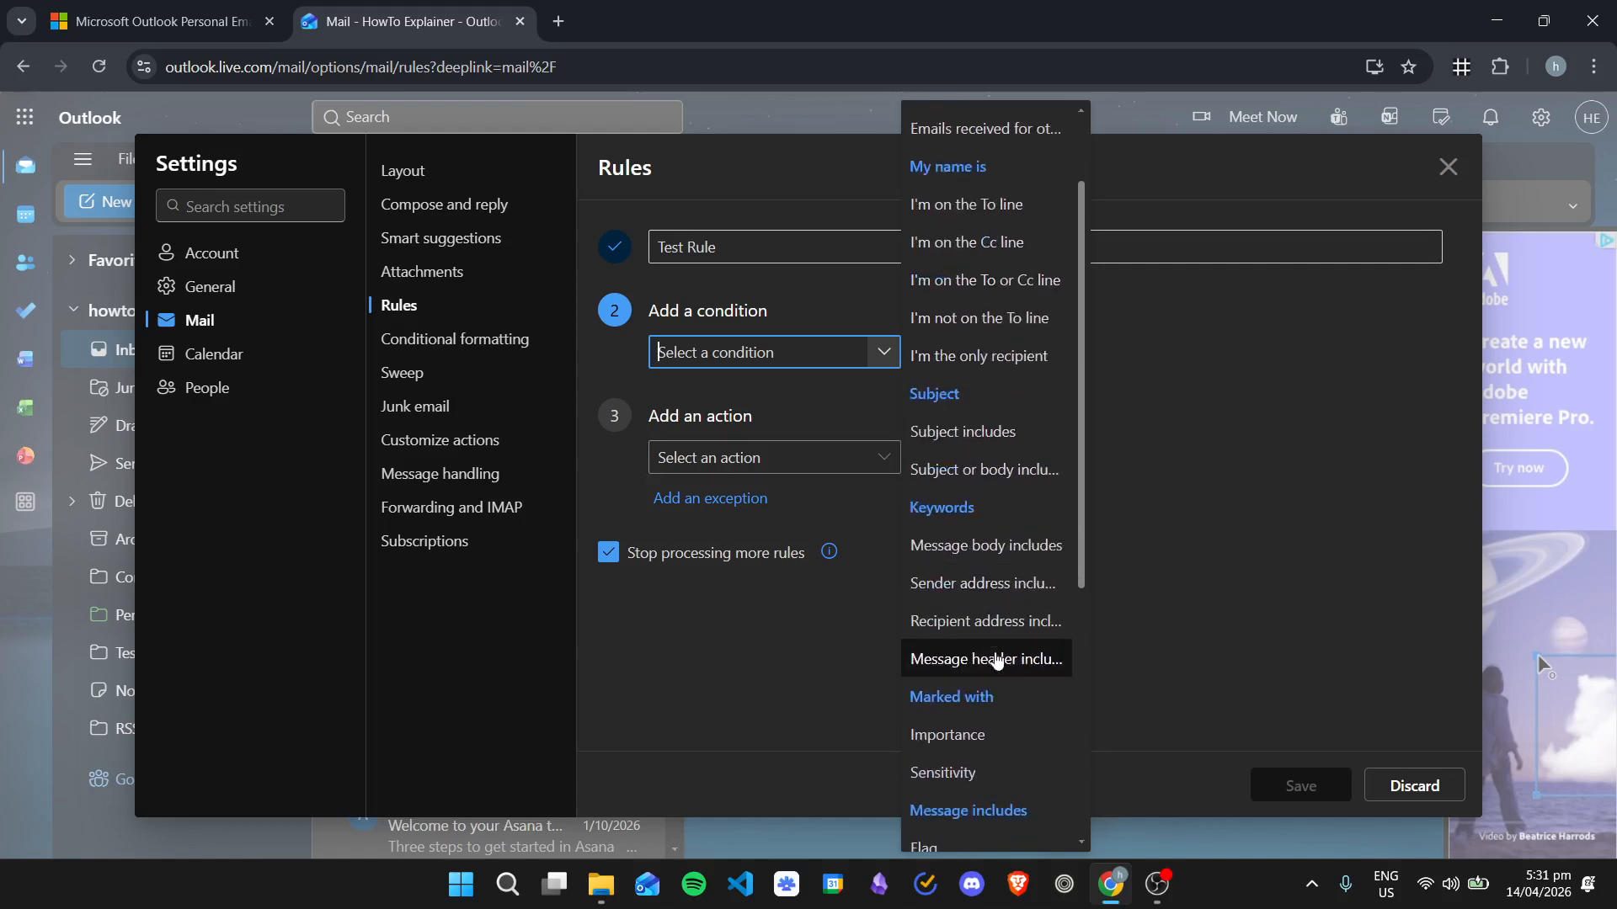
{"action": "scroll", "coordinate": [985, 589], "scroll_direction": "up", "scroll_amount": 3}
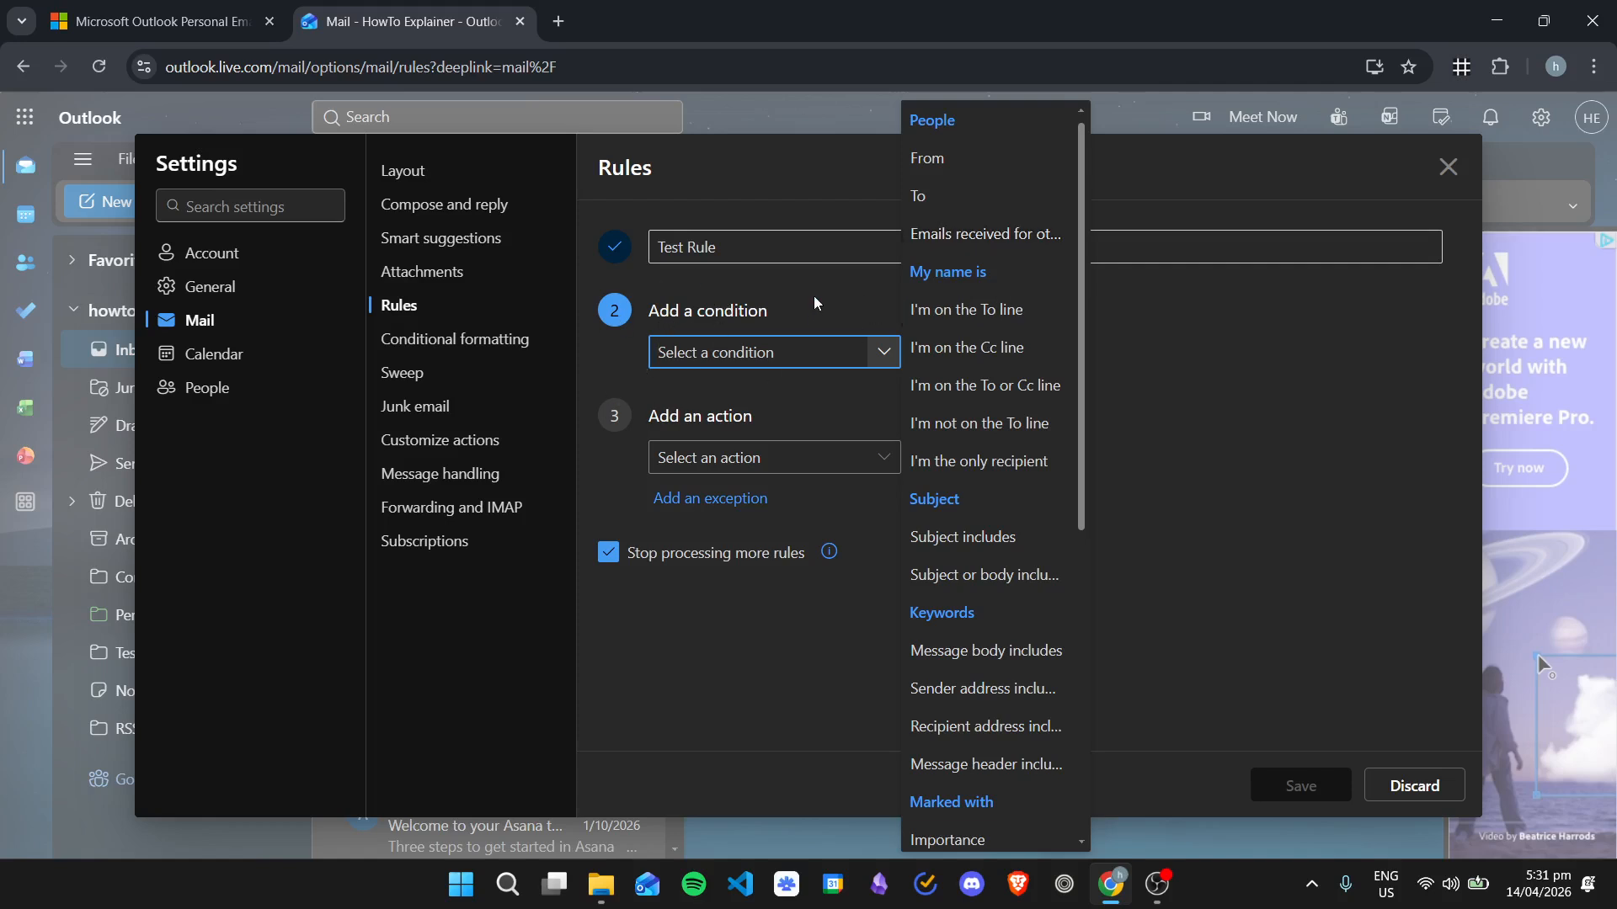
{"action": "left_click", "coordinate": [943, 158]}
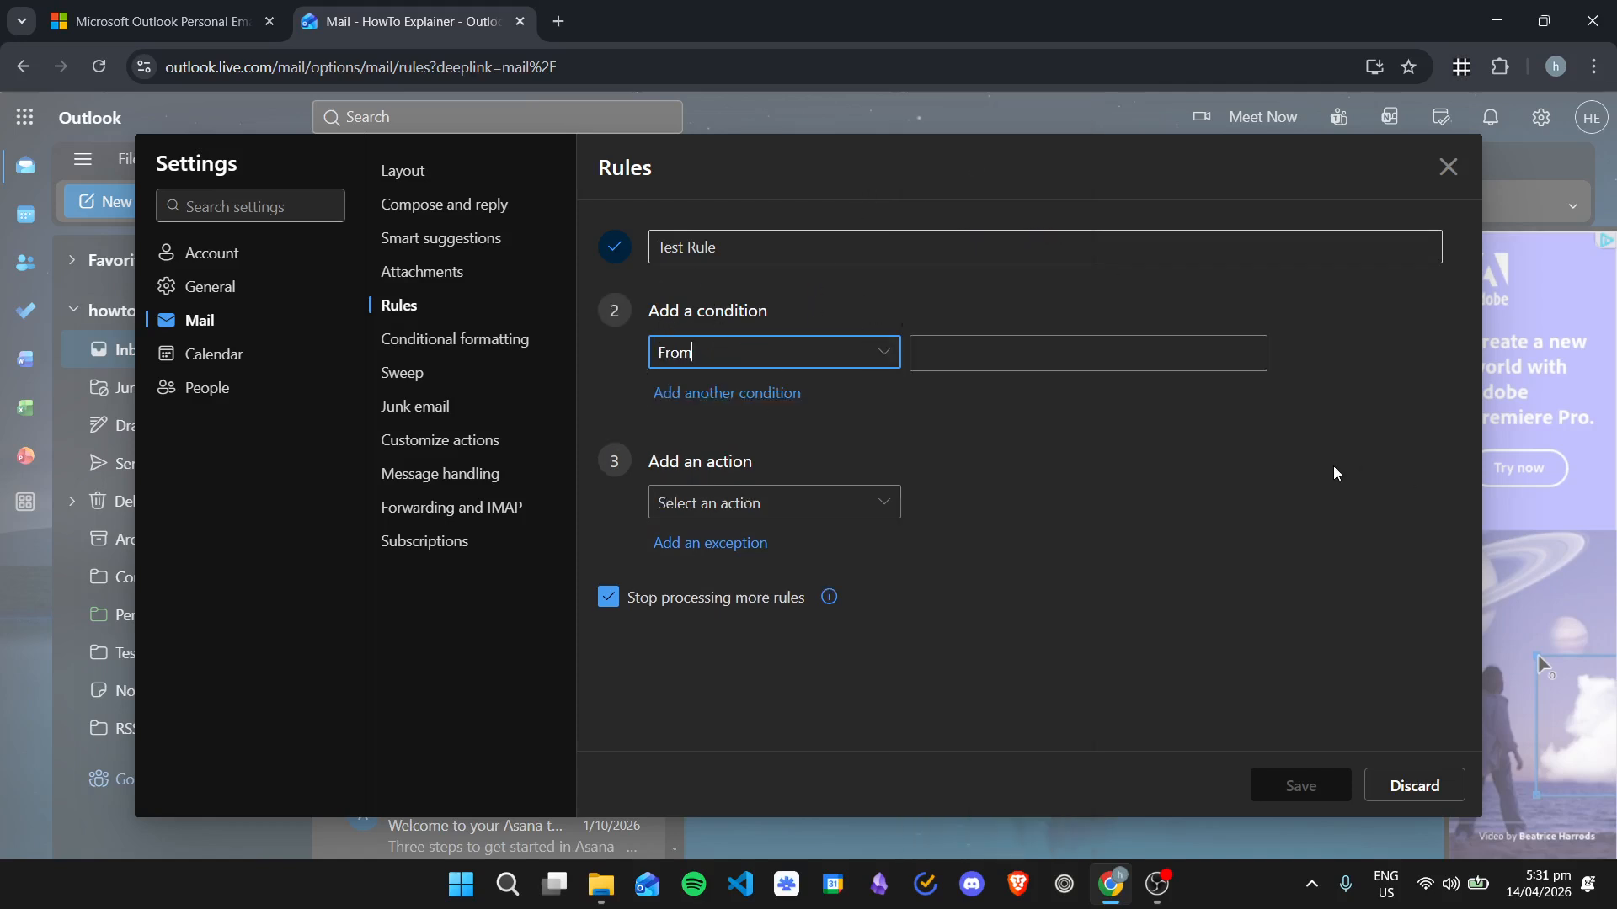
{"action": "left_click", "coordinate": [1030, 354]}
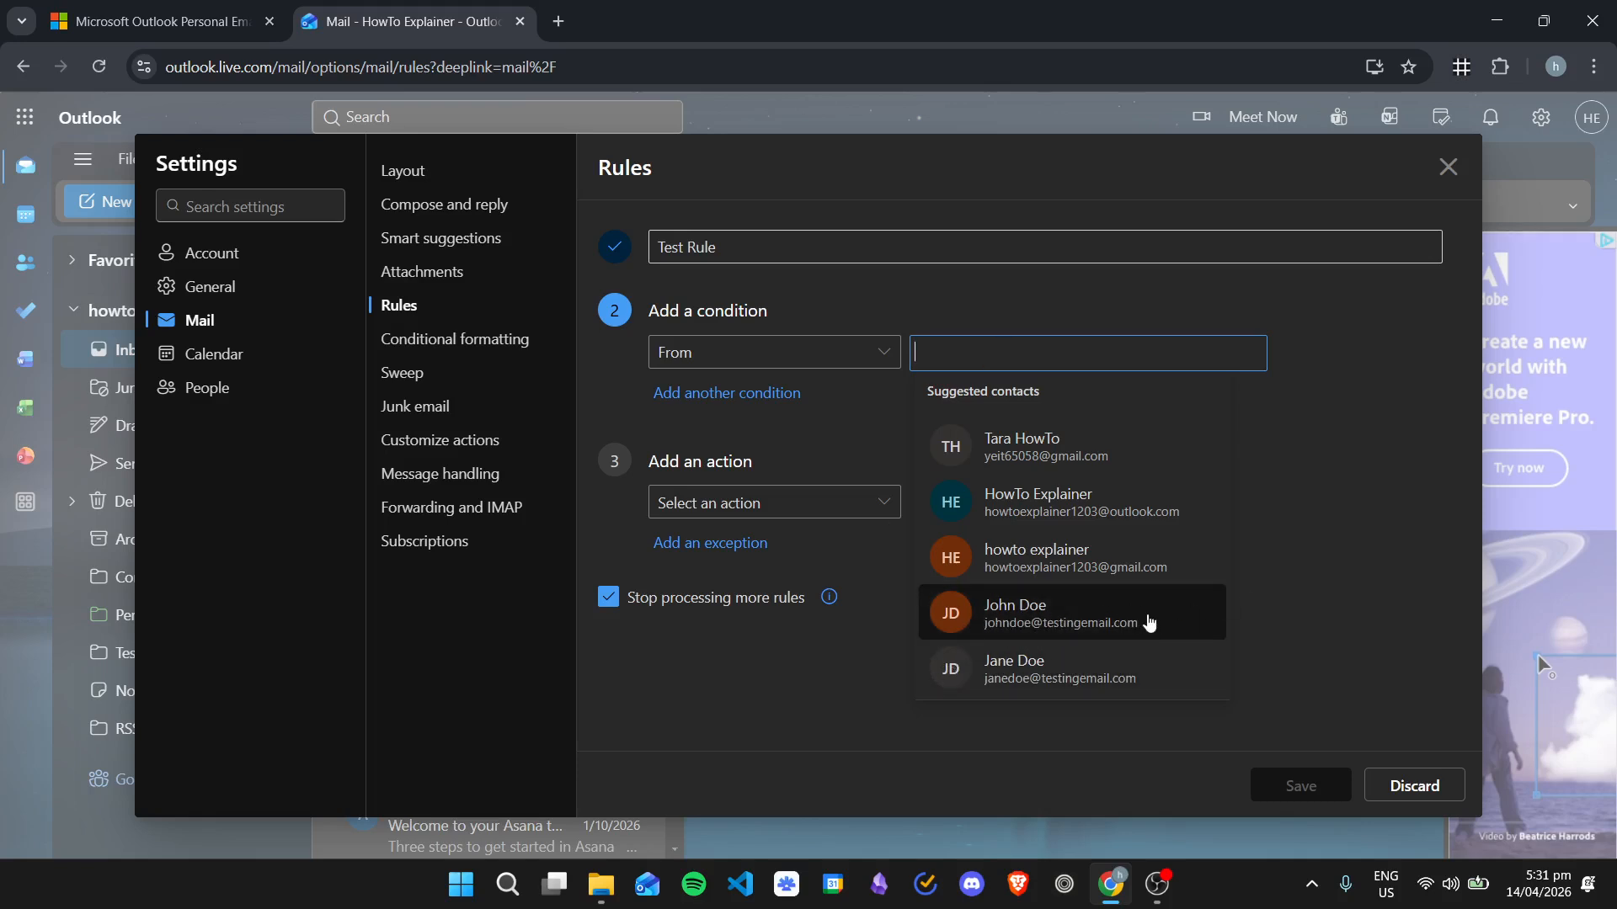
{"action": "left_click", "coordinate": [1148, 623]}
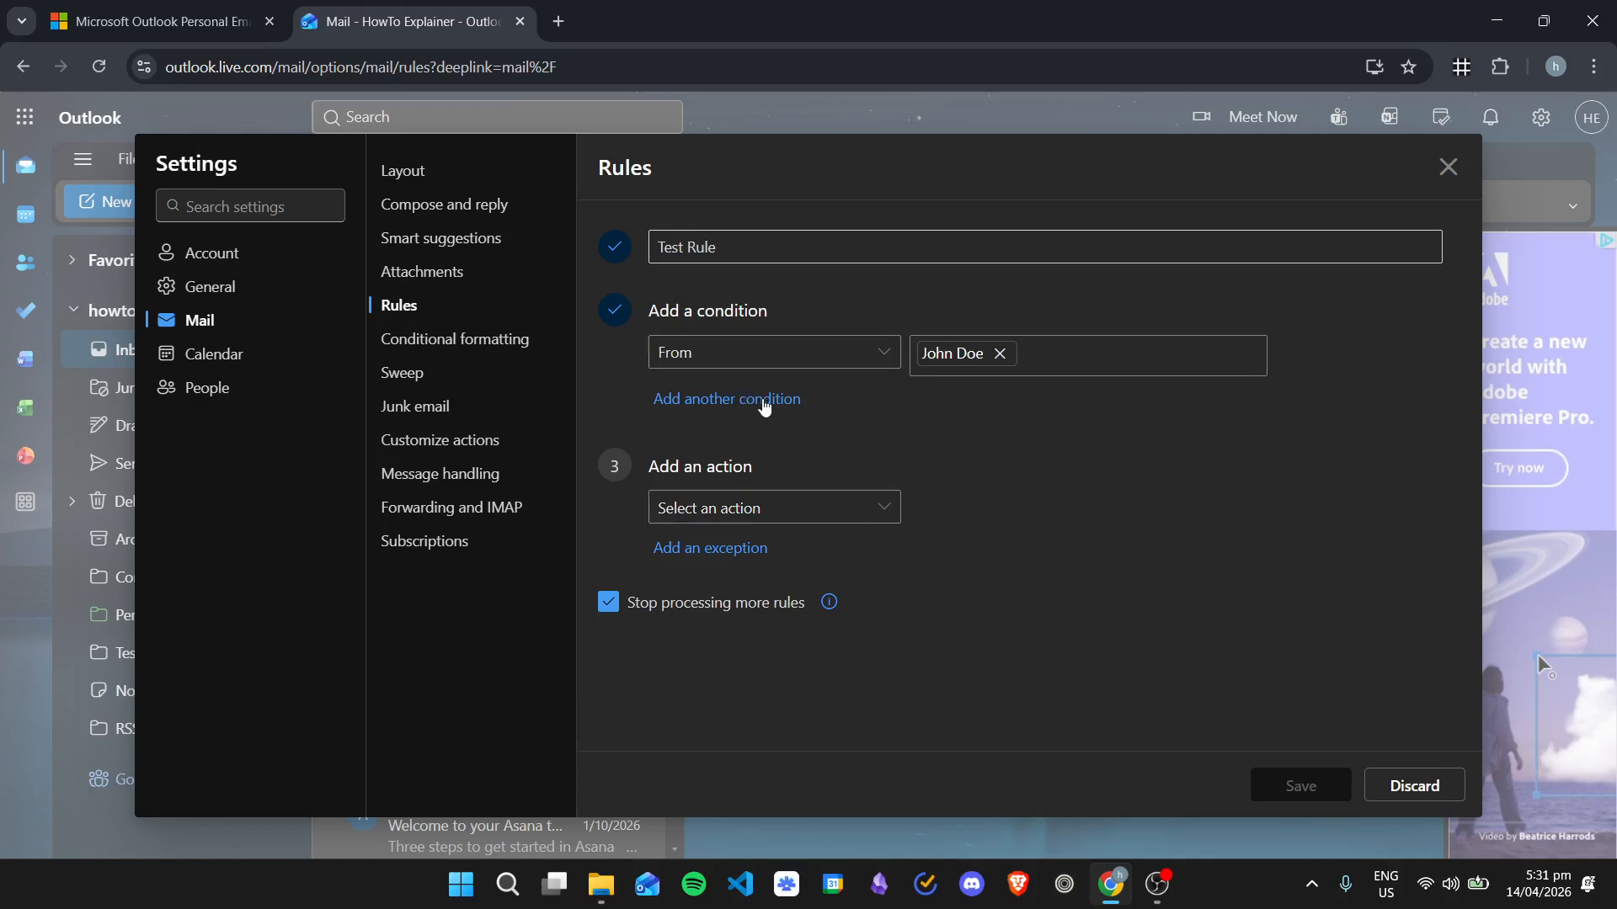
{"action": "left_click", "coordinate": [764, 401]}
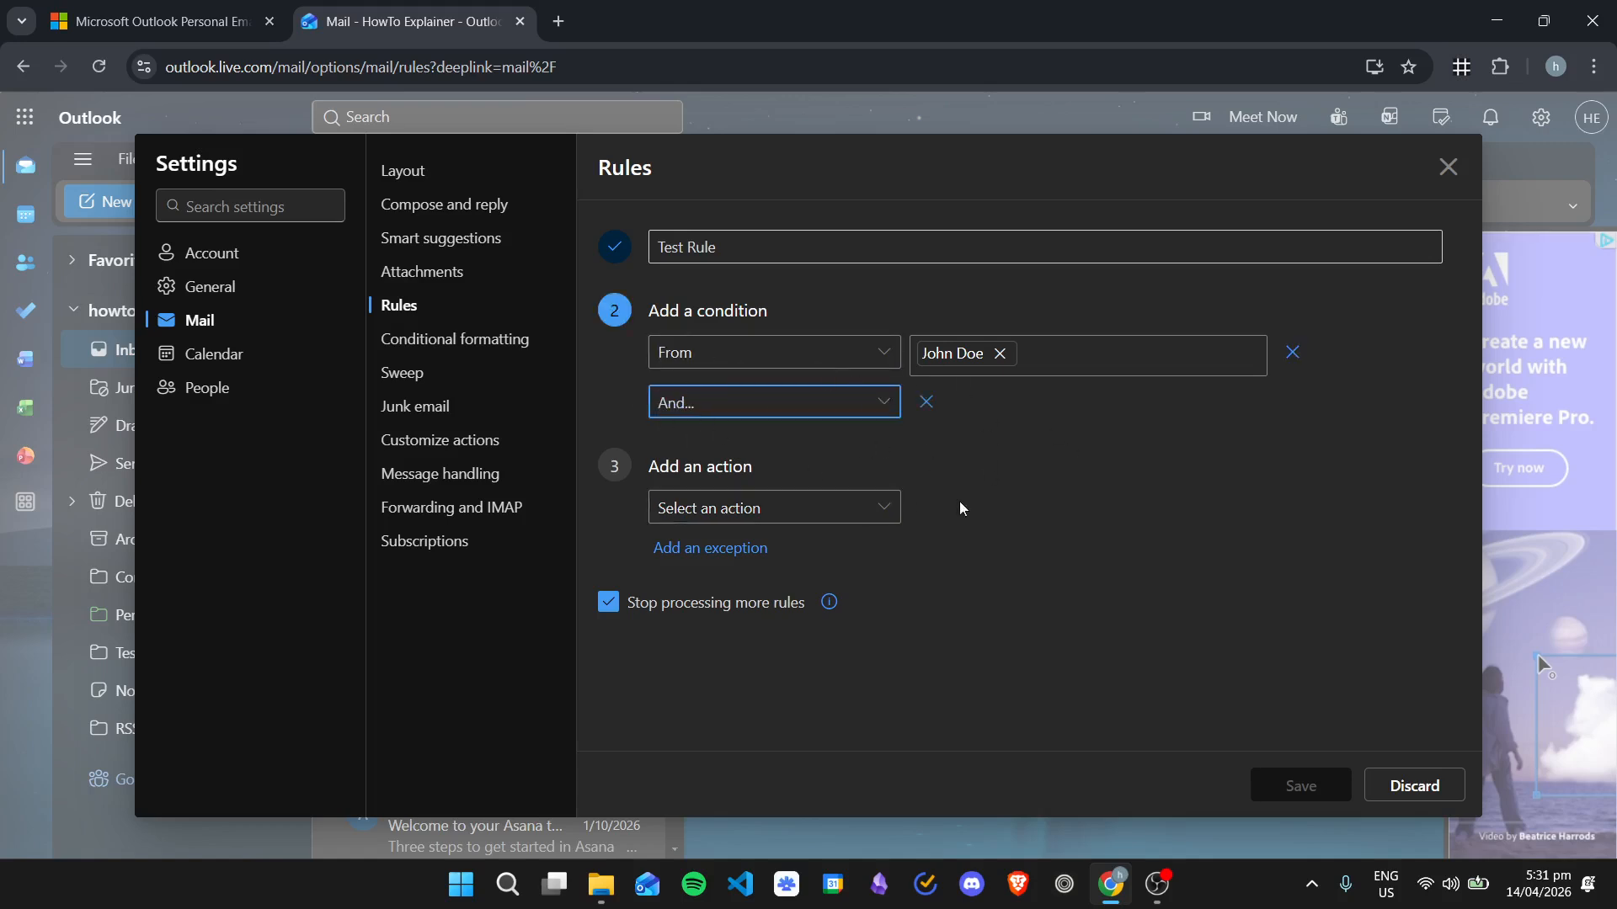
{"action": "left_click", "coordinate": [926, 402]}
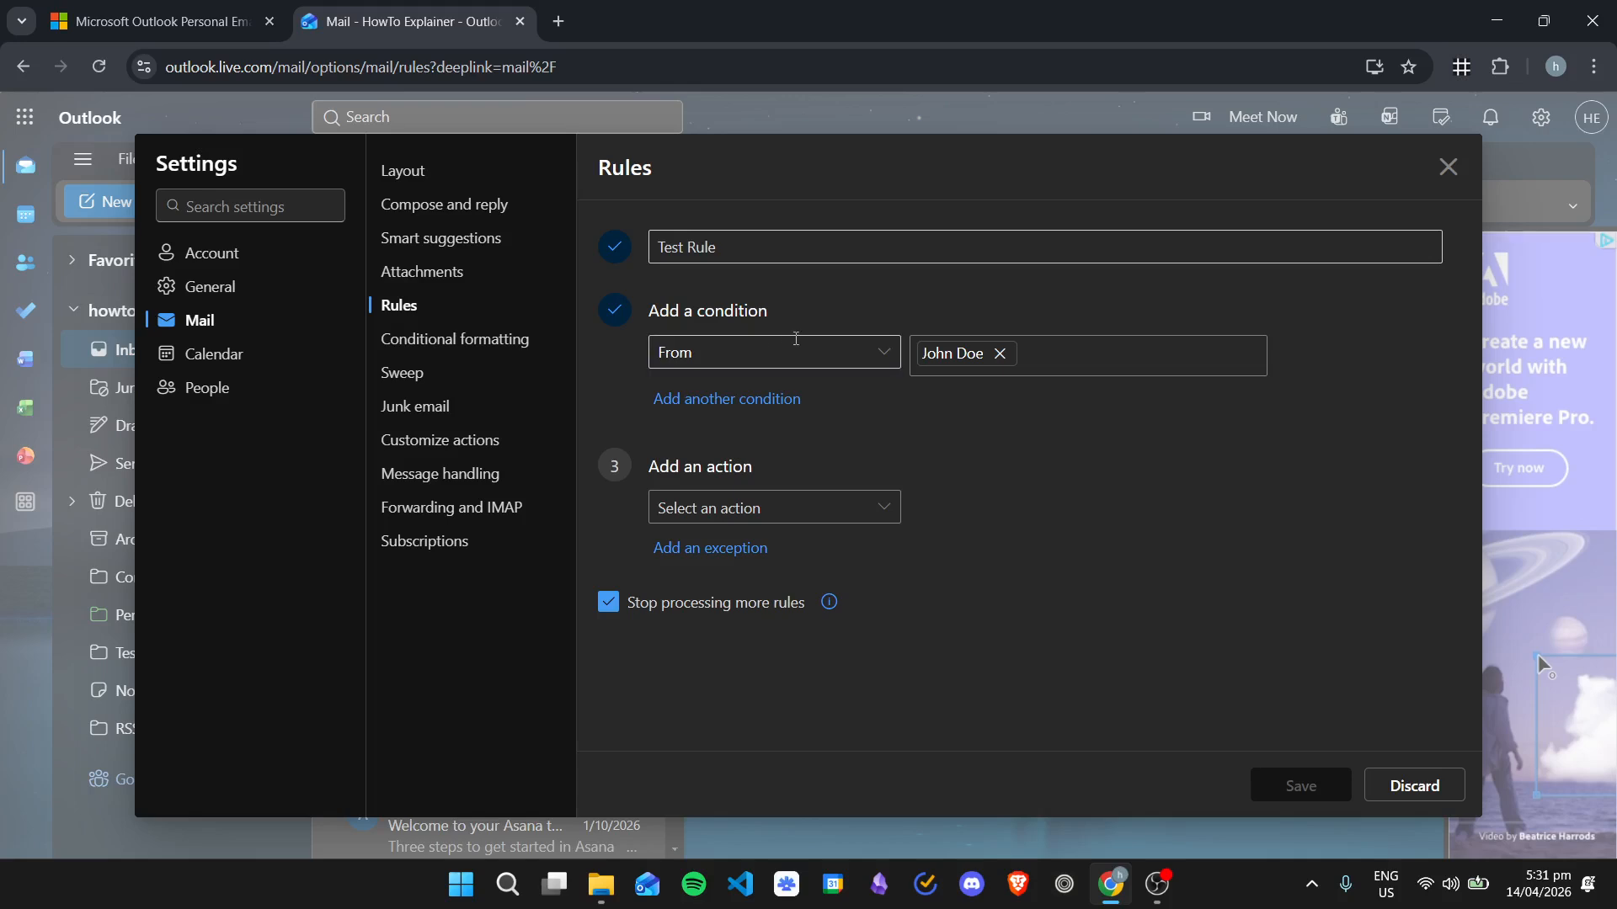
Step: Set the rule's action to Mark as Junk
{"action": "left_click", "coordinate": [813, 508]}
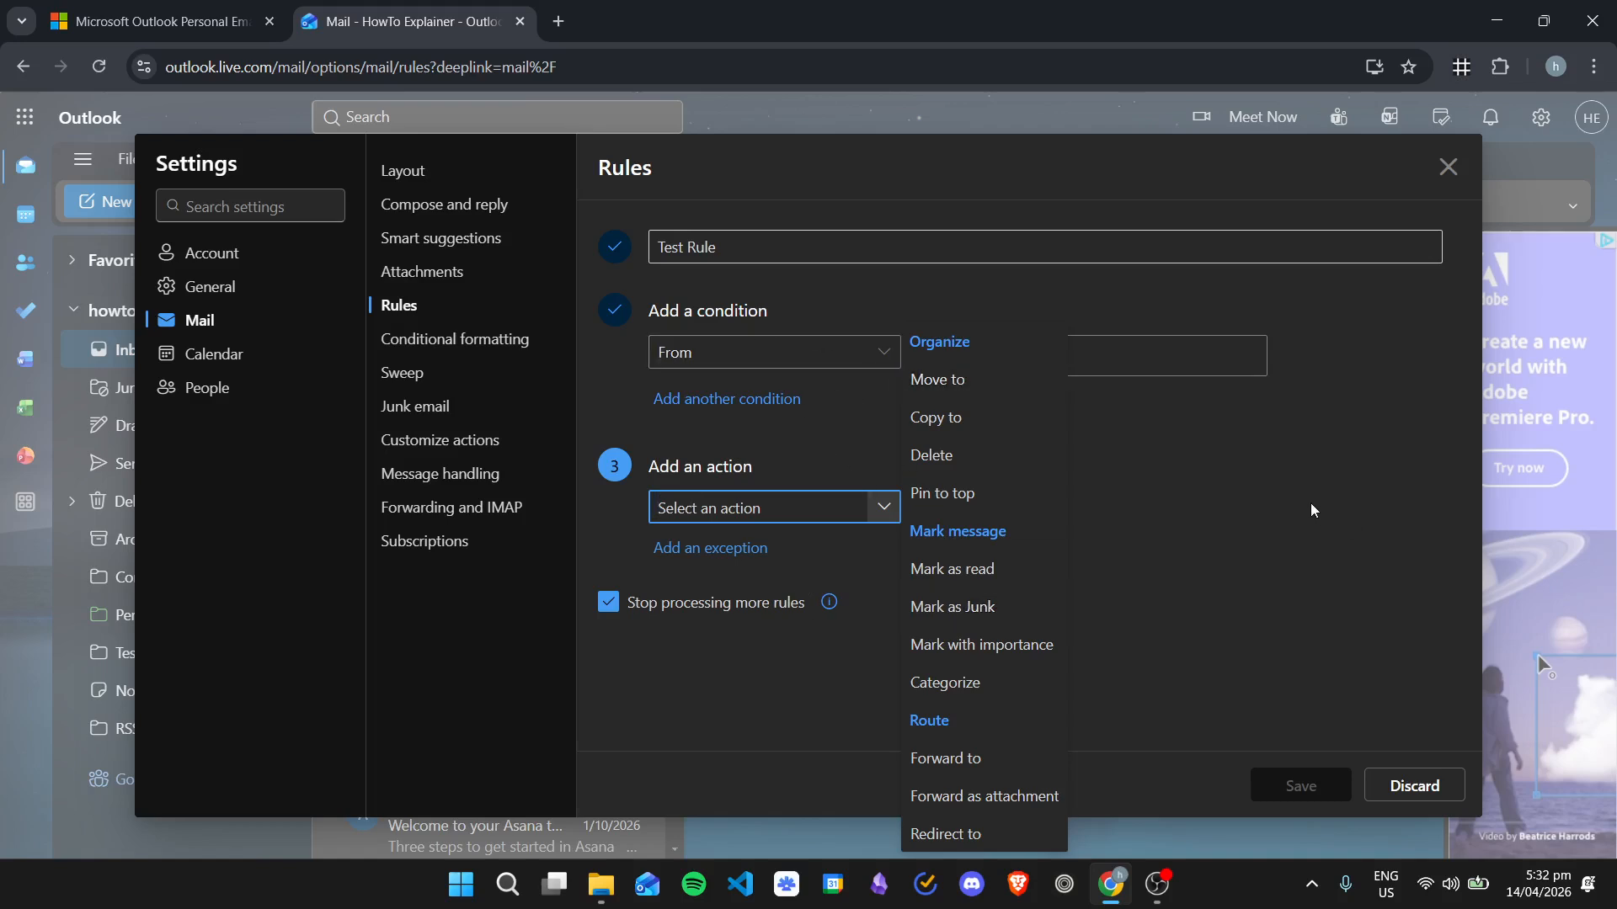
{"action": "left_click", "coordinate": [1149, 524]}
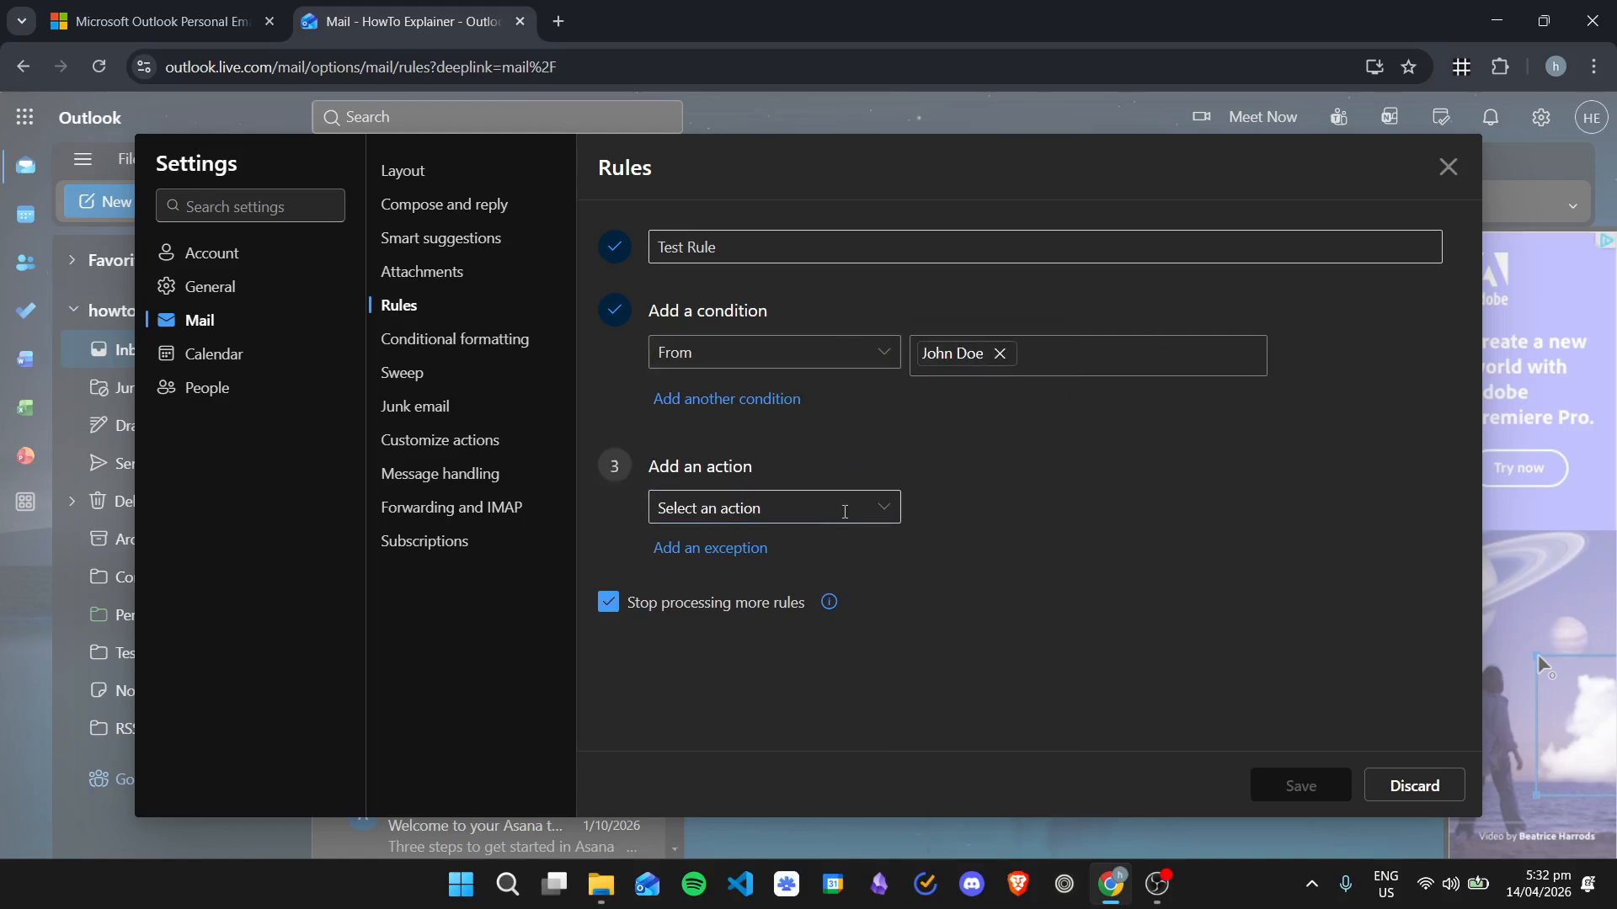
{"action": "left_click", "coordinate": [845, 509]}
{"action": "left_click", "coordinate": [971, 609]}
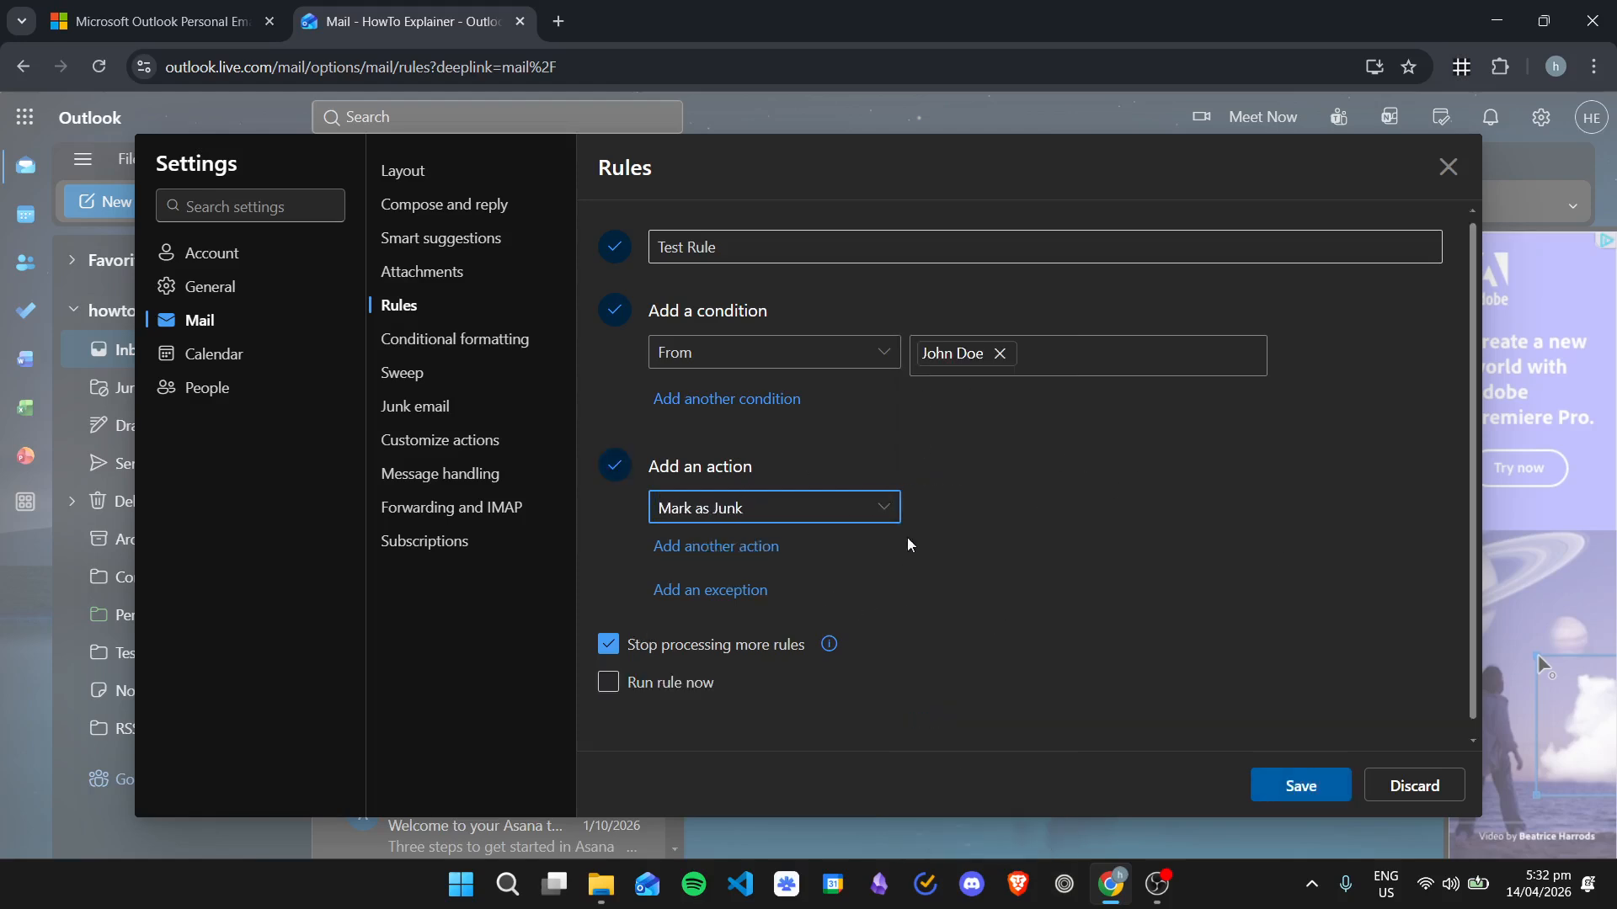
Step: Enable "Run rule now" and save the rule, accepting the warning about turned-off rules
{"action": "left_click", "coordinate": [695, 687]}
{"action": "left_click", "coordinate": [1335, 777]}
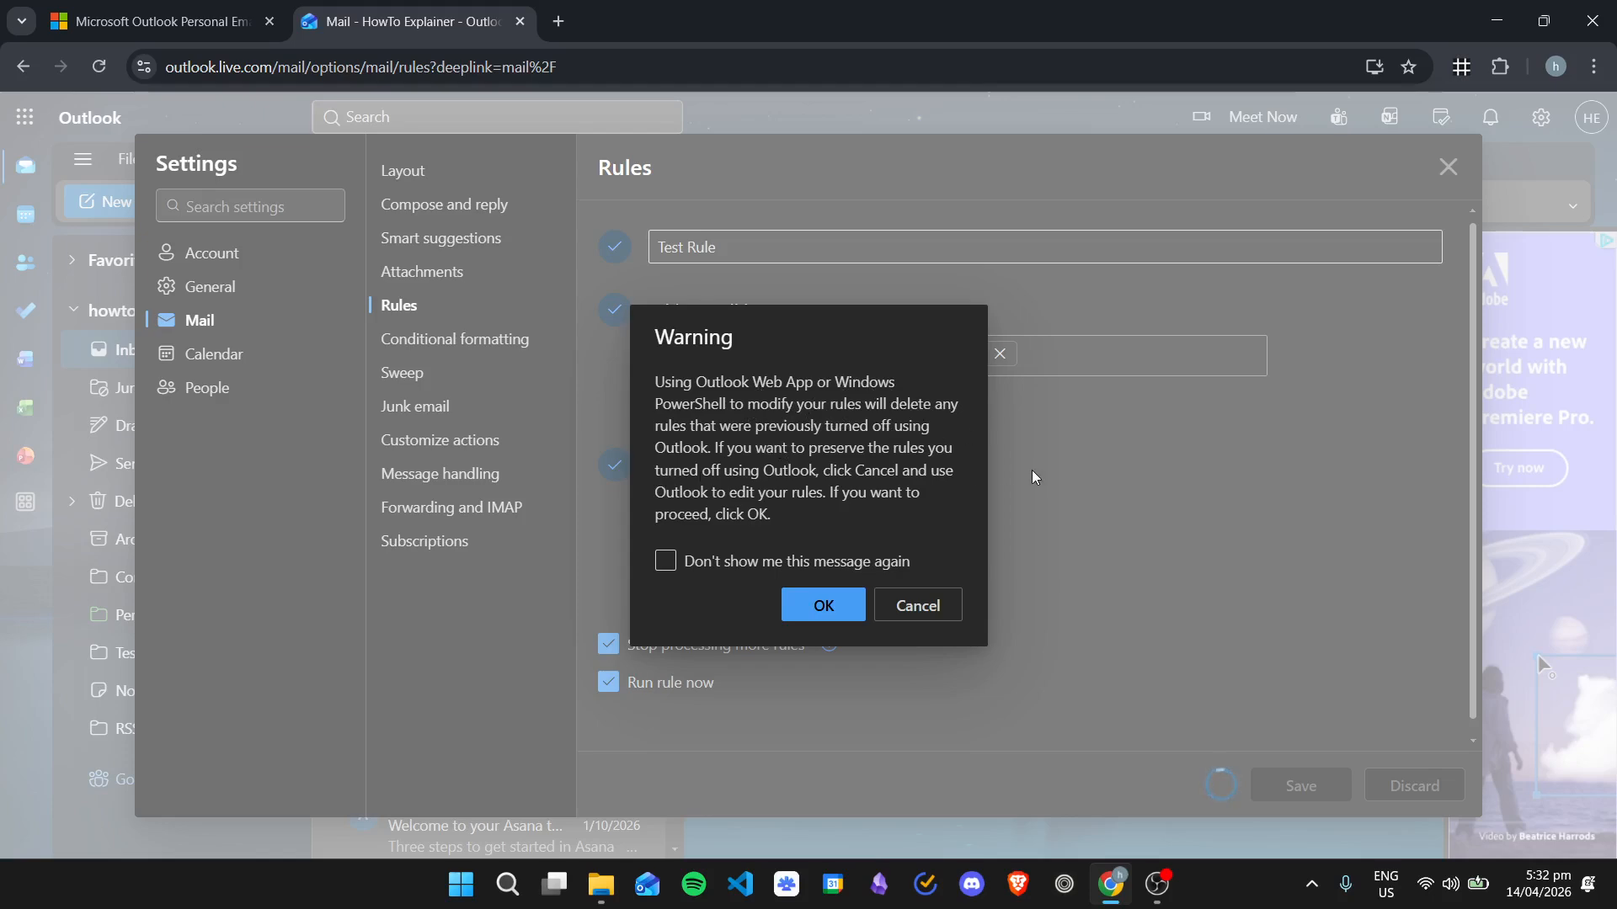
{"action": "left_click", "coordinate": [821, 606]}
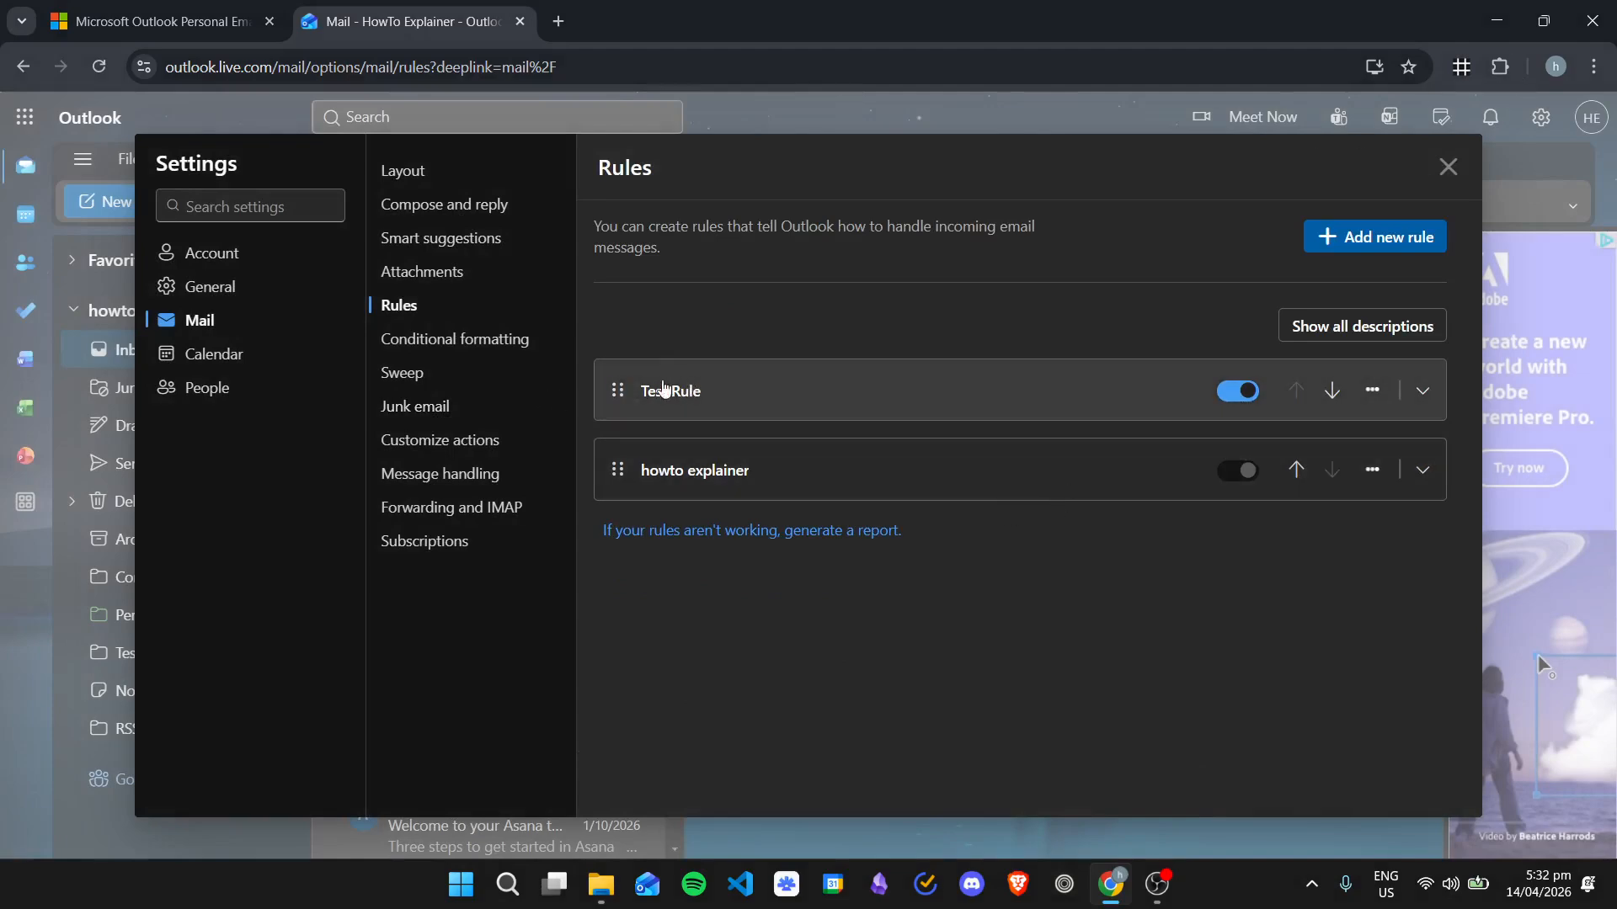
Step: Open Test Rule for editing to review its settings, discard without changes and close the settings
{"action": "left_click", "coordinate": [1372, 390]}
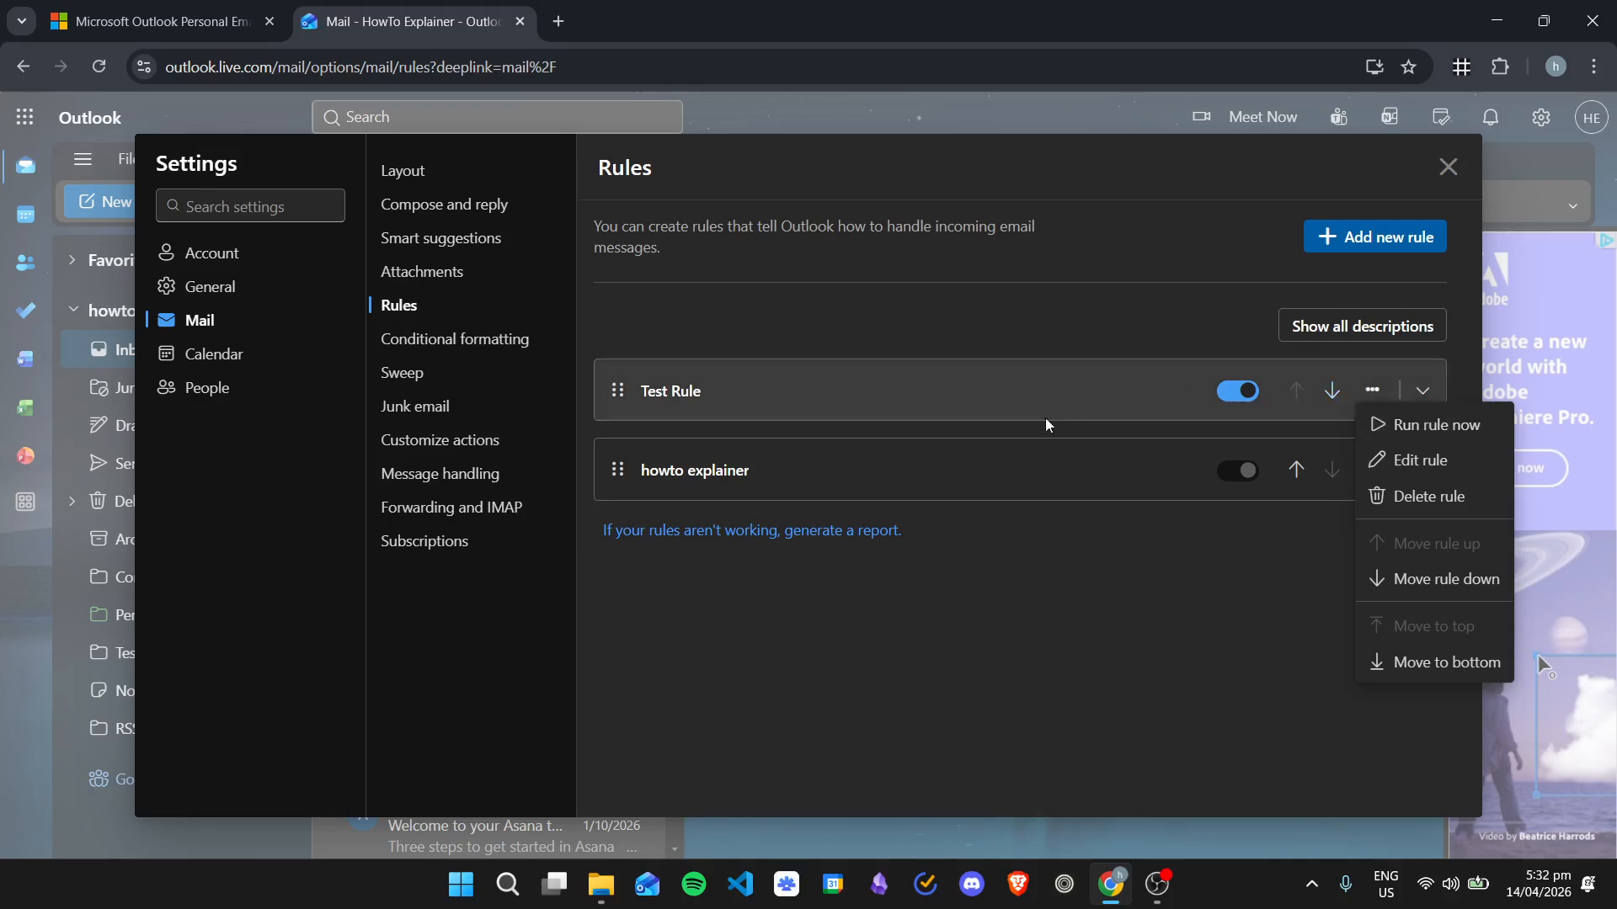
{"action": "left_click", "coordinate": [1470, 473]}
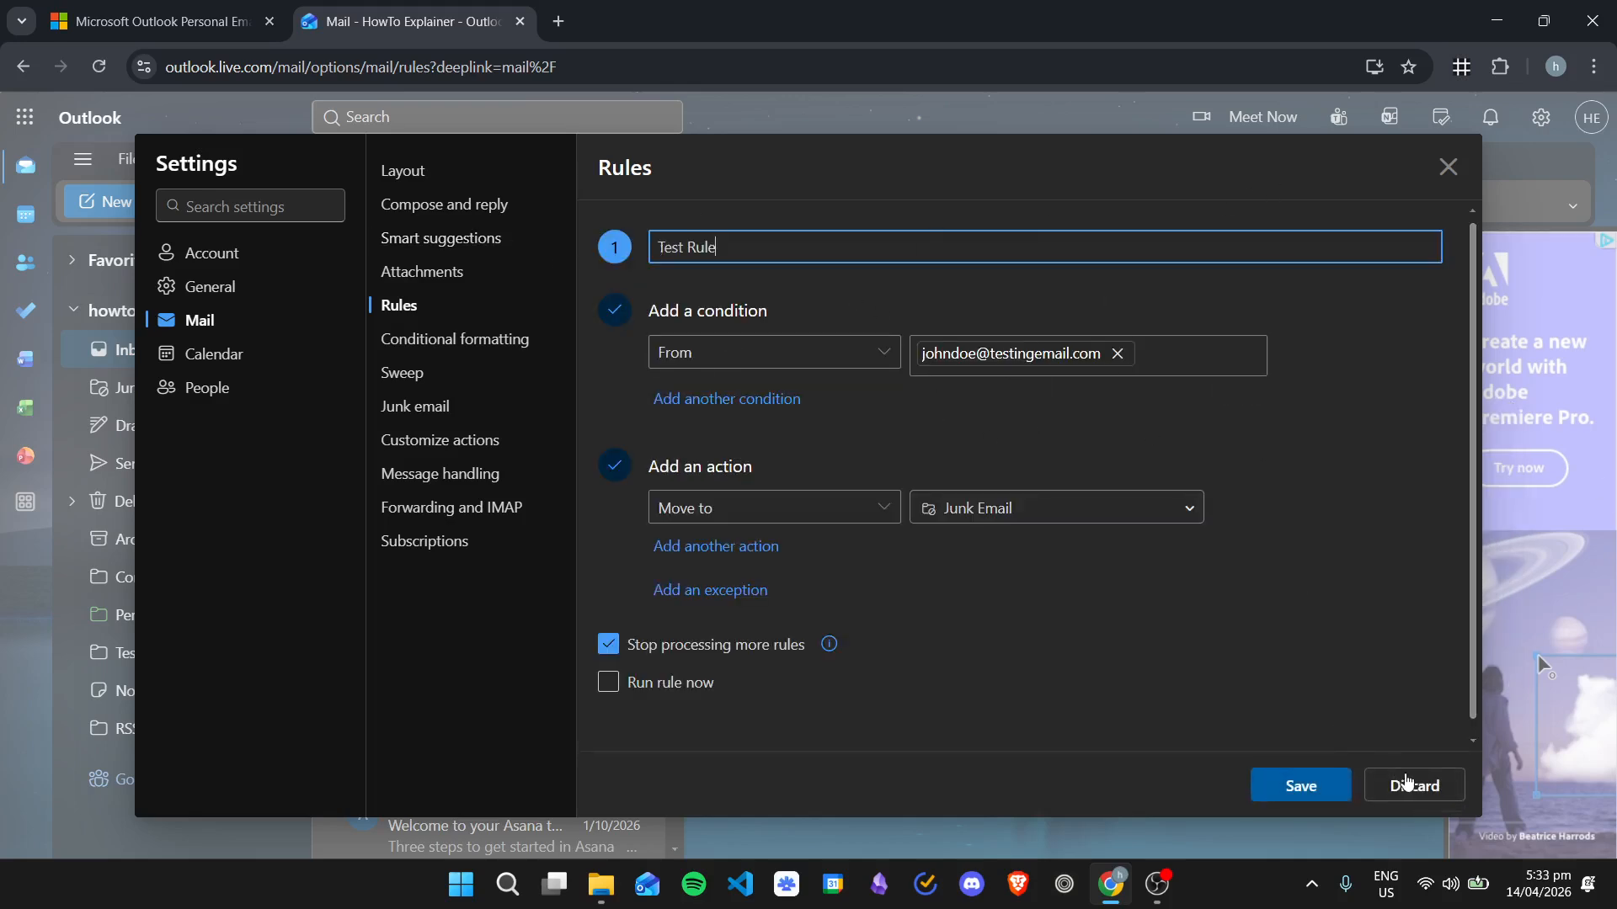
{"action": "left_click", "coordinate": [1402, 783]}
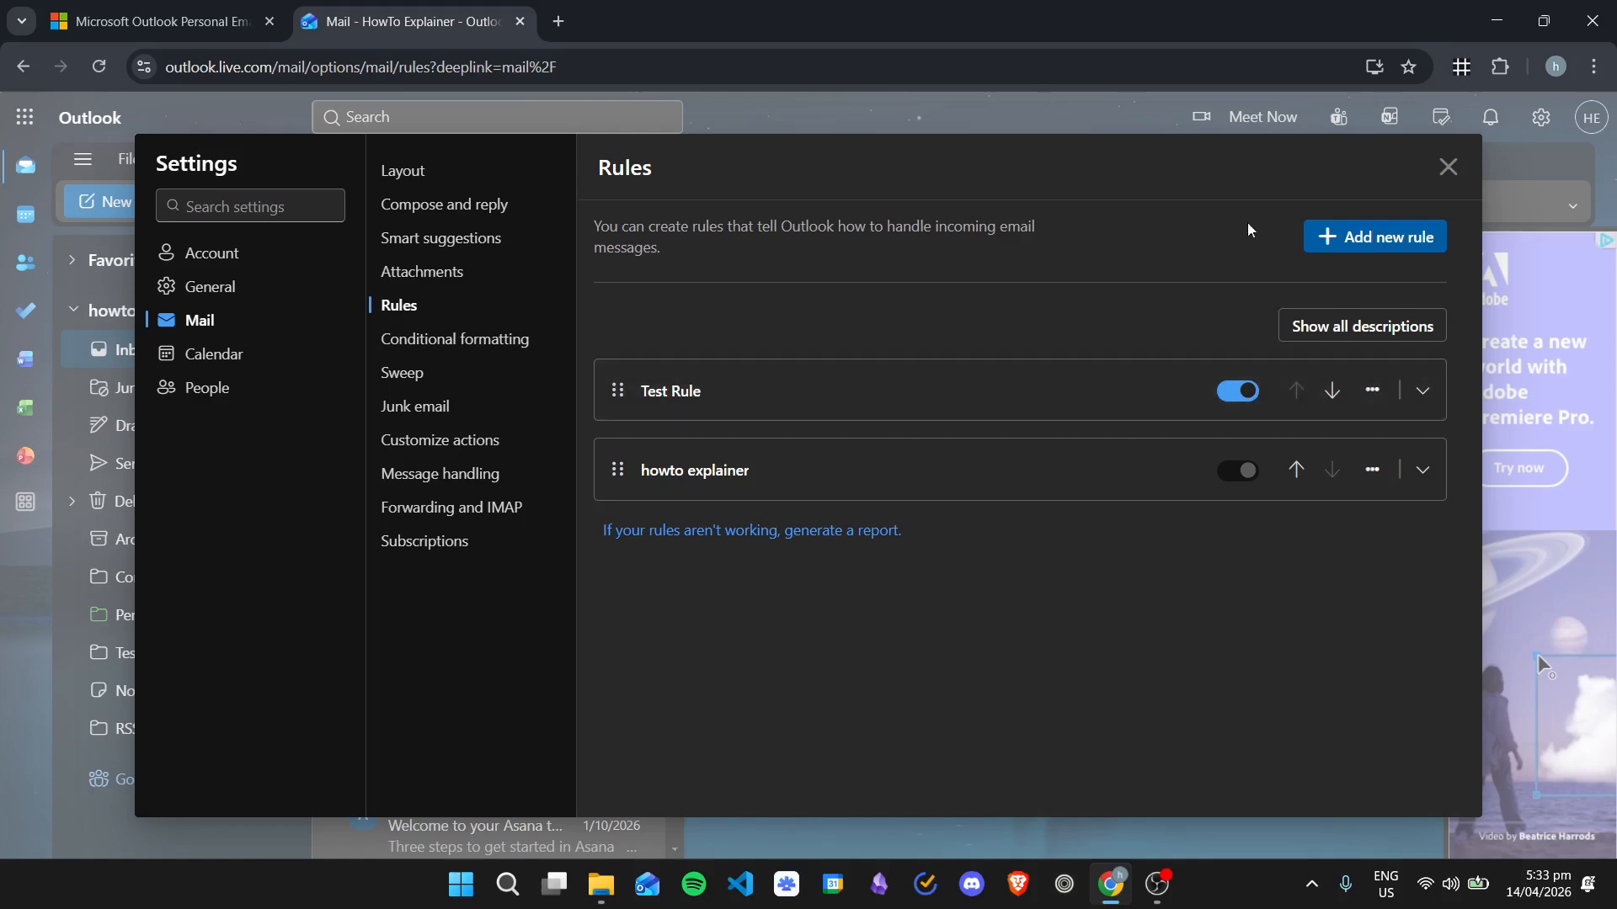
{"action": "left_click", "coordinate": [1448, 162]}
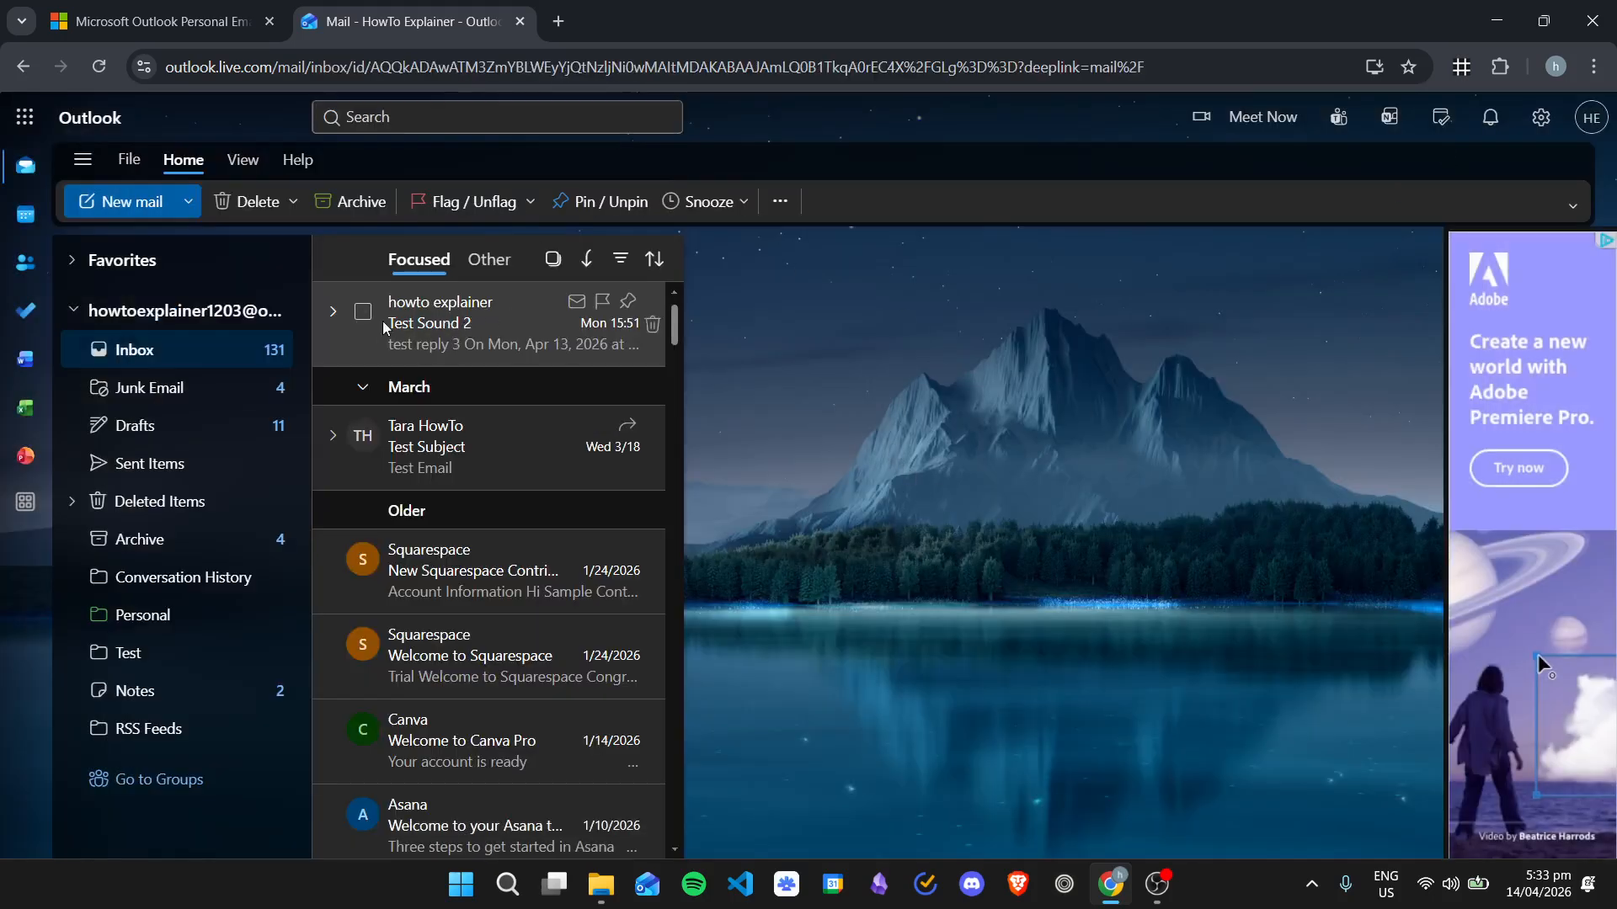
{"action": "right_click", "coordinate": [451, 324]}
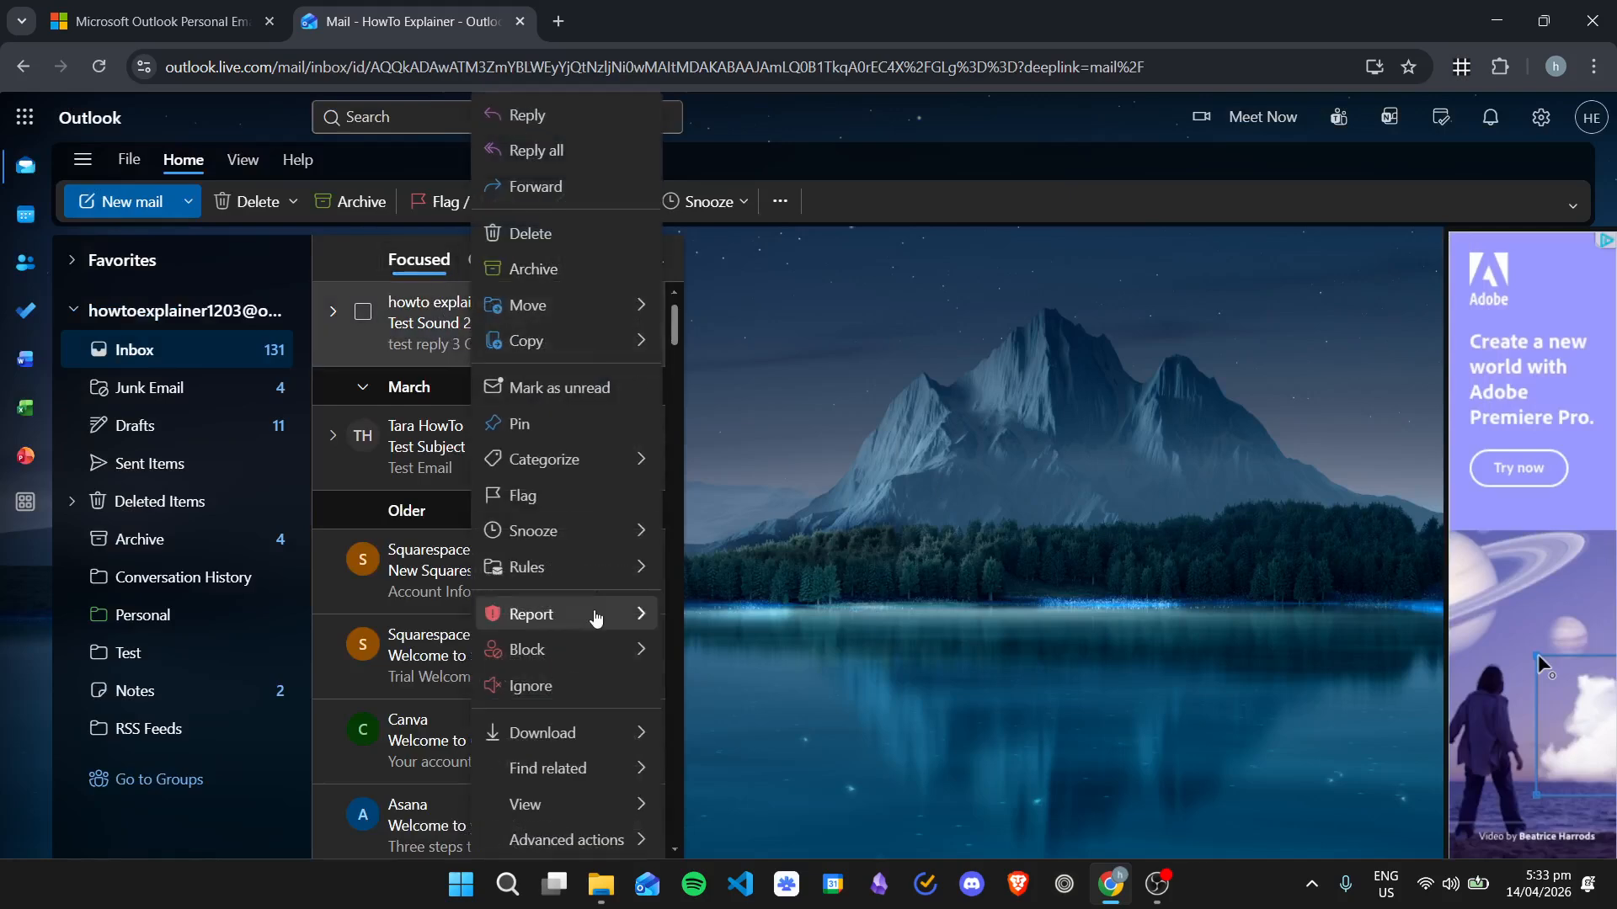
{"action": "mouse_move", "coordinate": [587, 570]}
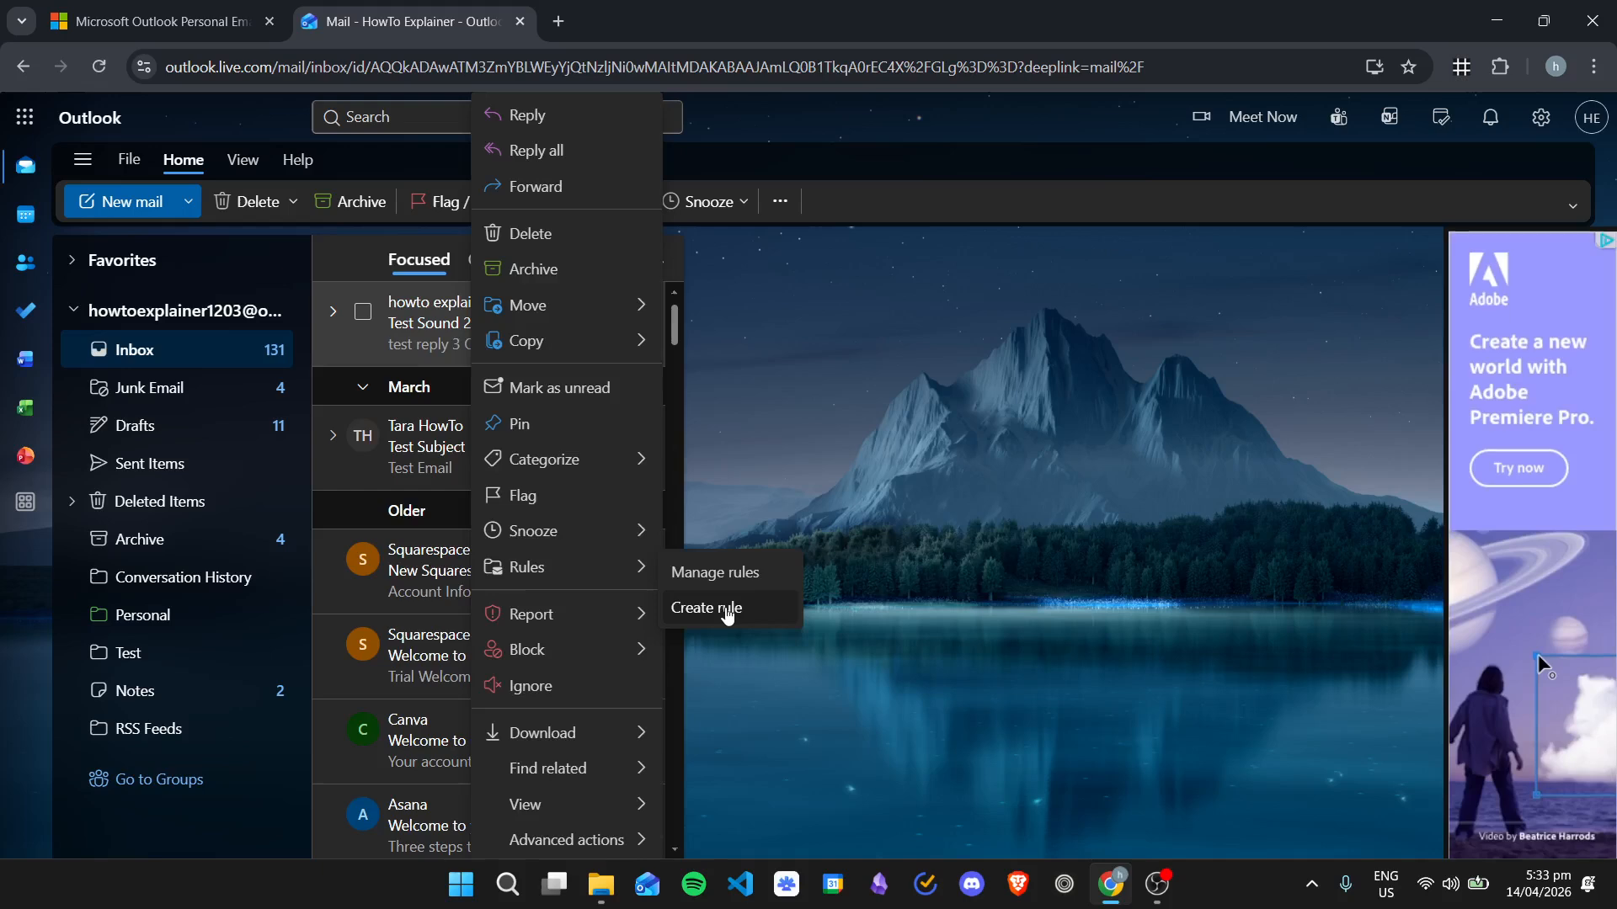
{"action": "left_click", "coordinate": [726, 608]}
{"action": "left_click", "coordinate": [823, 480]}
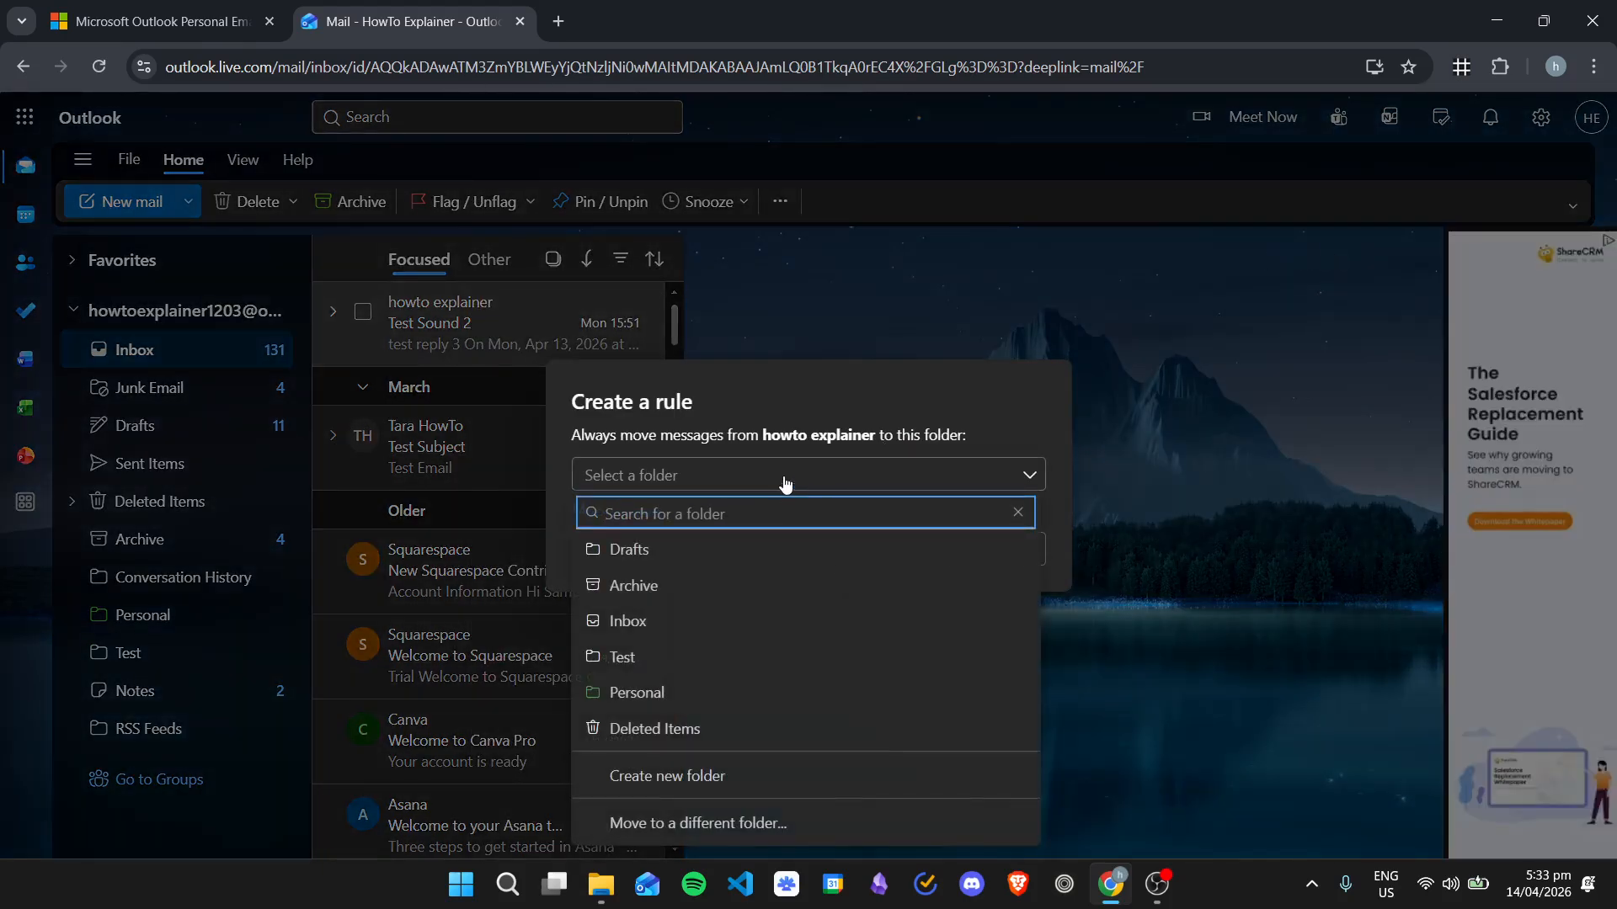
{"action": "left_click", "coordinate": [786, 480]}
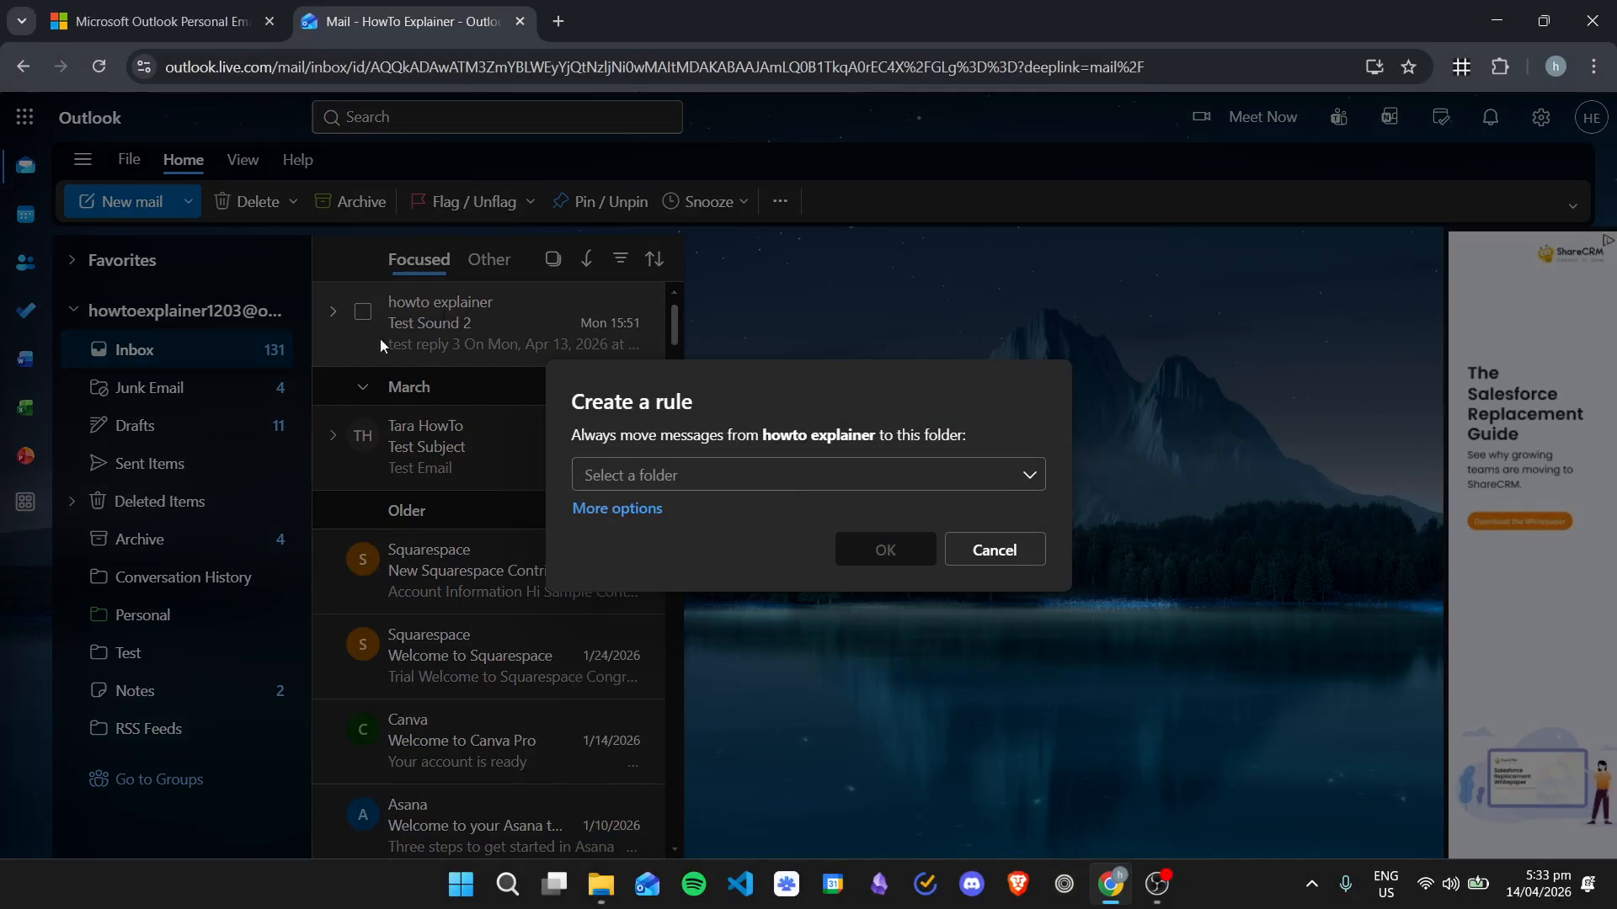
{"action": "left_click", "coordinate": [648, 510]}
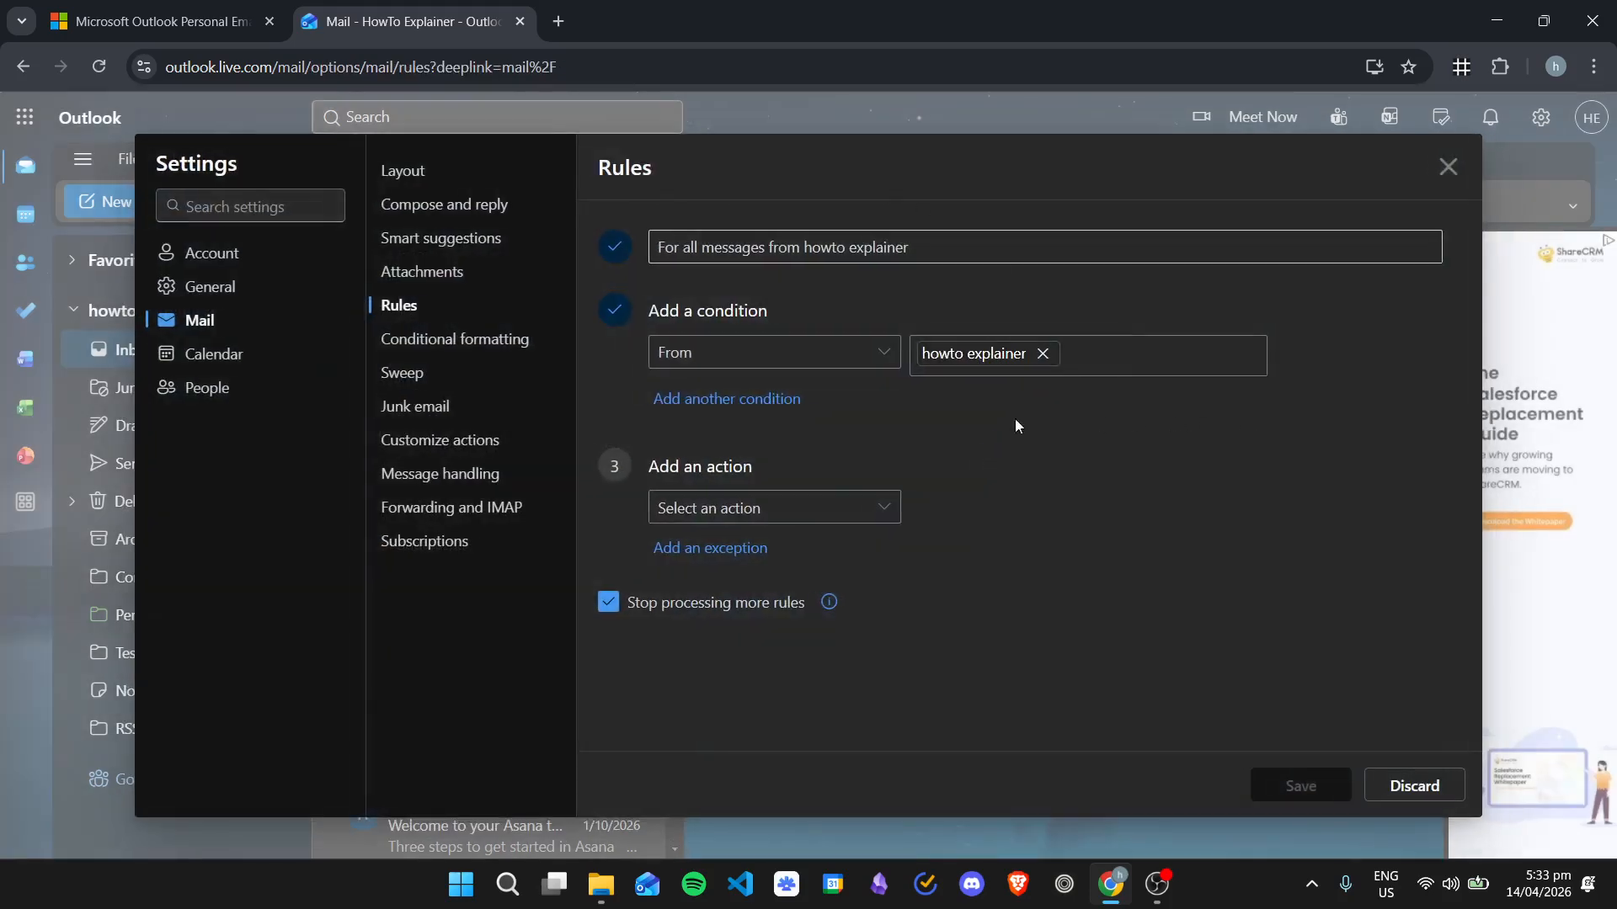
{"action": "left_click", "coordinate": [1445, 168]}
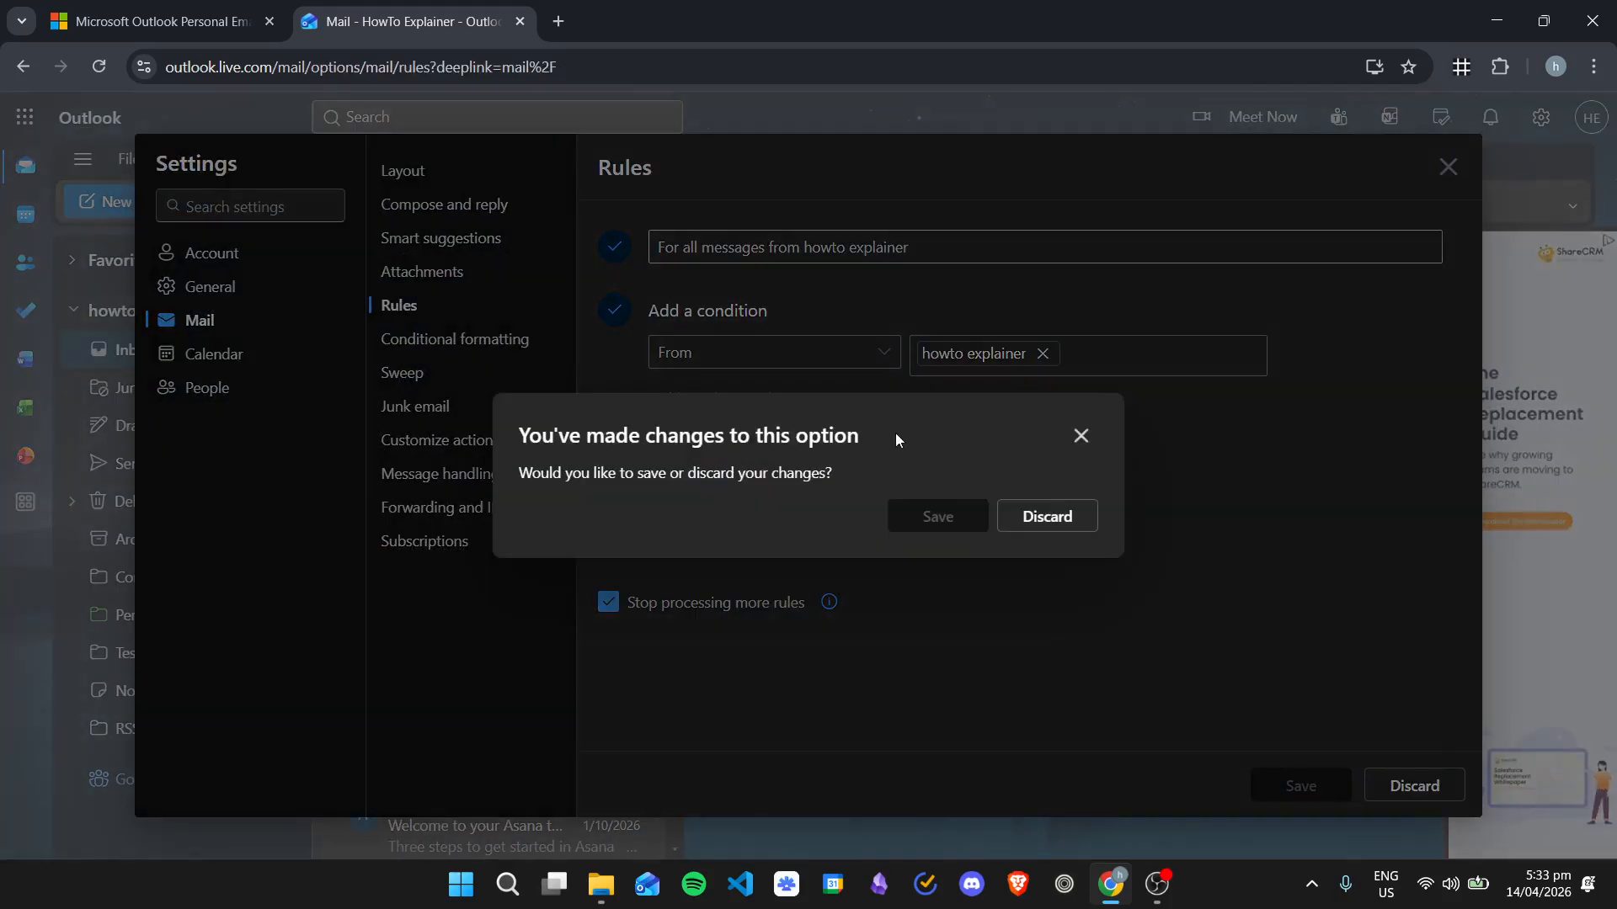
{"action": "left_click", "coordinate": [1043, 516]}
Step: Create a rule from the "Test Sound 2" inbox message and open its full rule options
{"action": "right_click", "coordinate": [539, 338]}
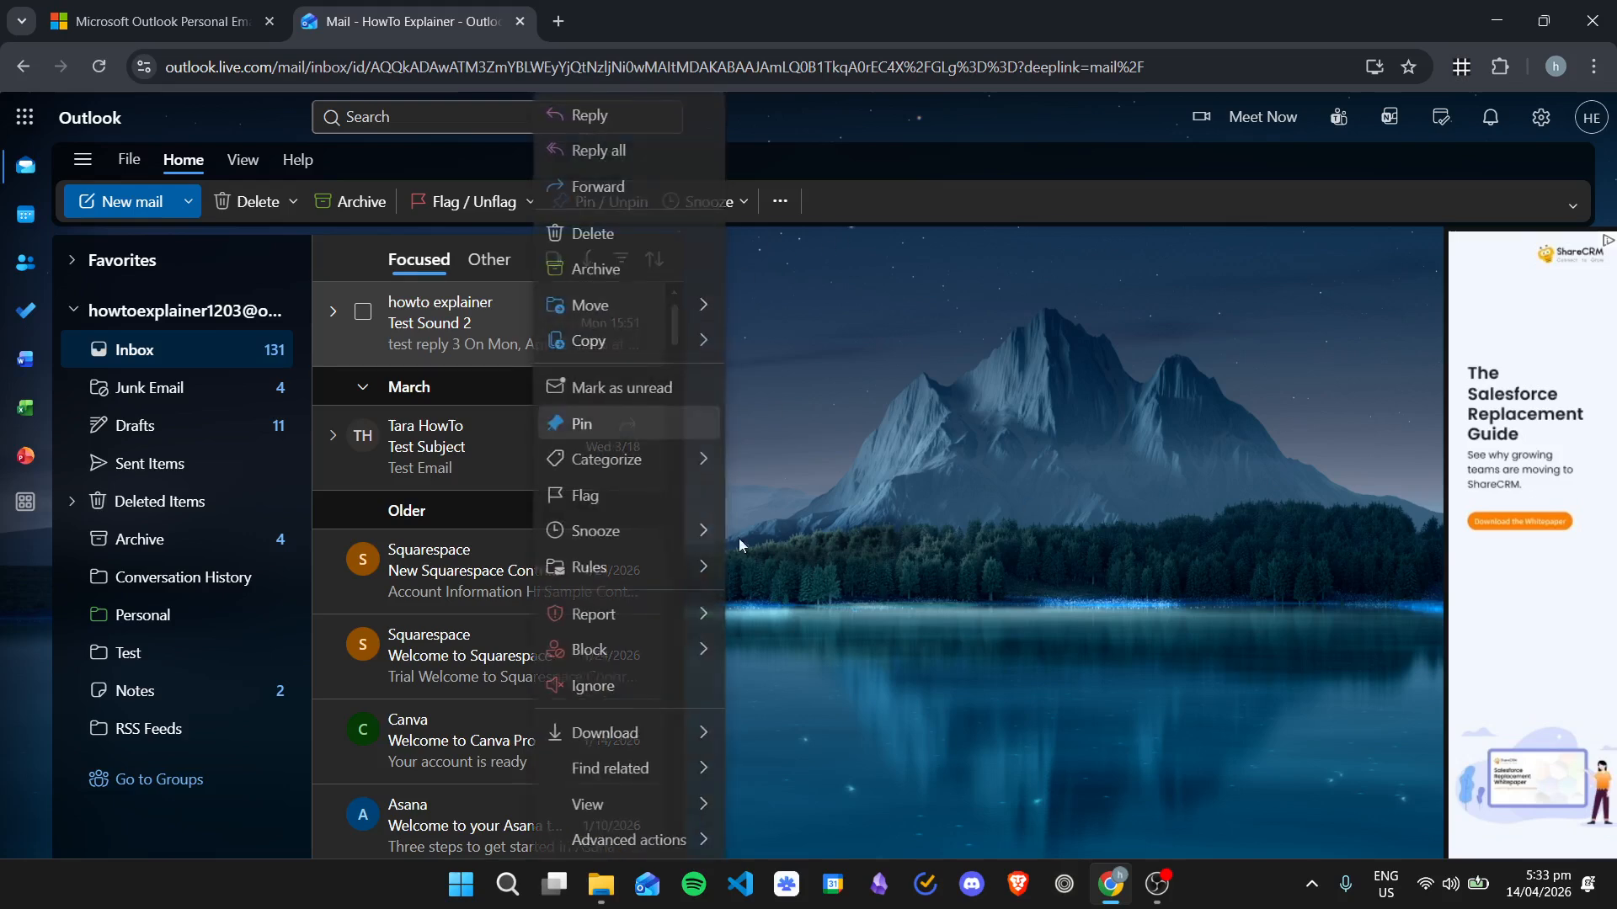
{"action": "mouse_move", "coordinate": [628, 569]}
{"action": "left_click", "coordinate": [768, 607]}
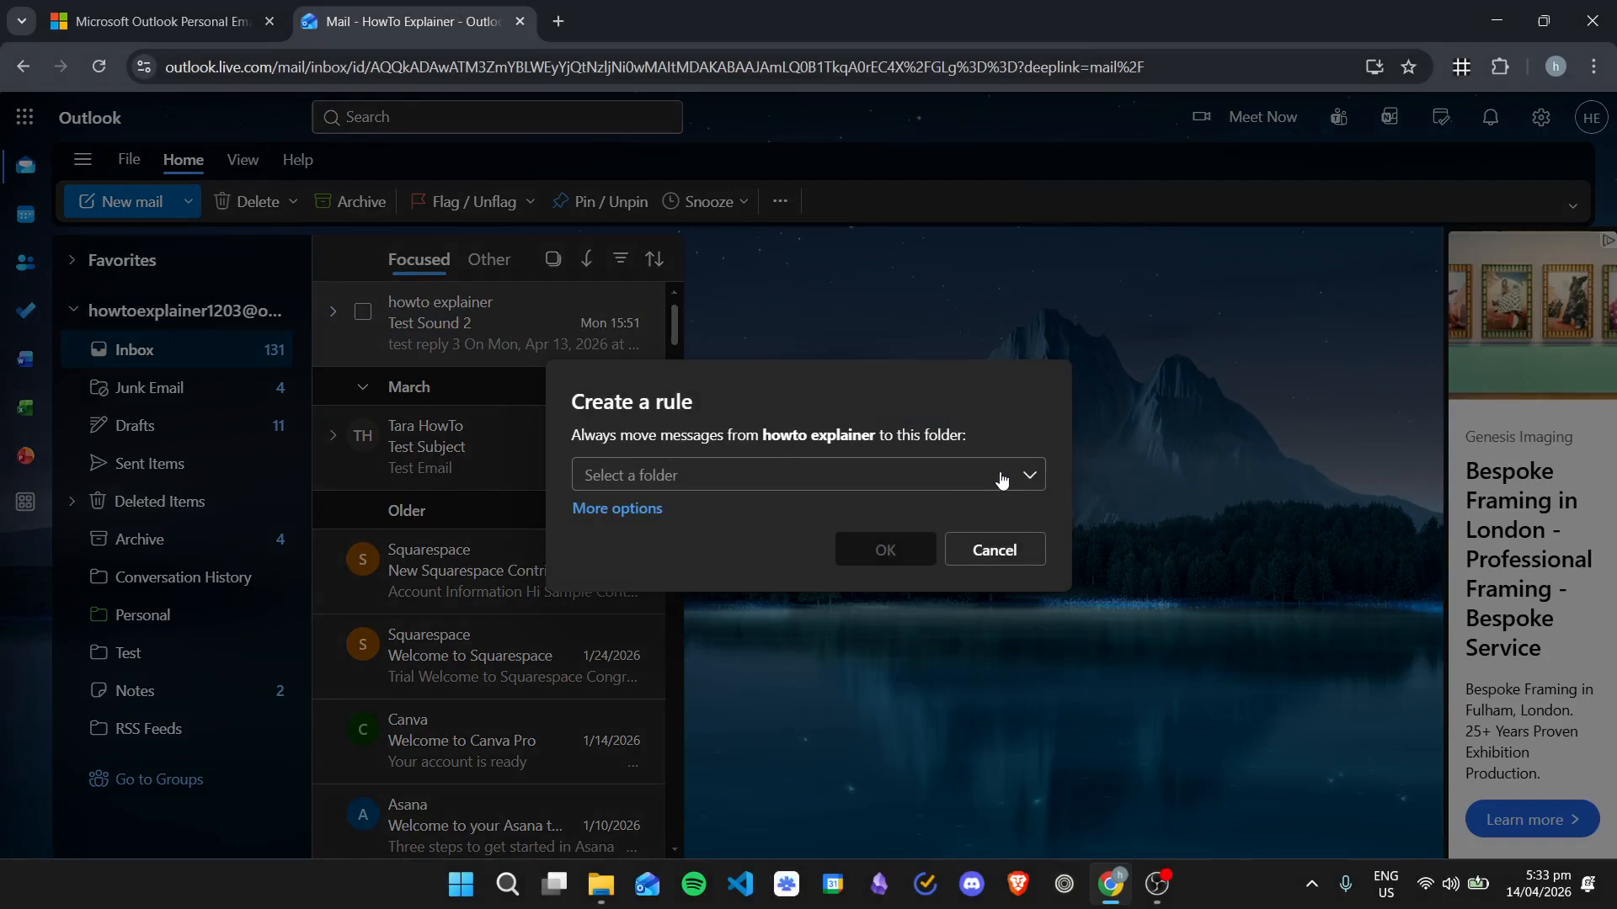
{"action": "left_click", "coordinate": [637, 509]}
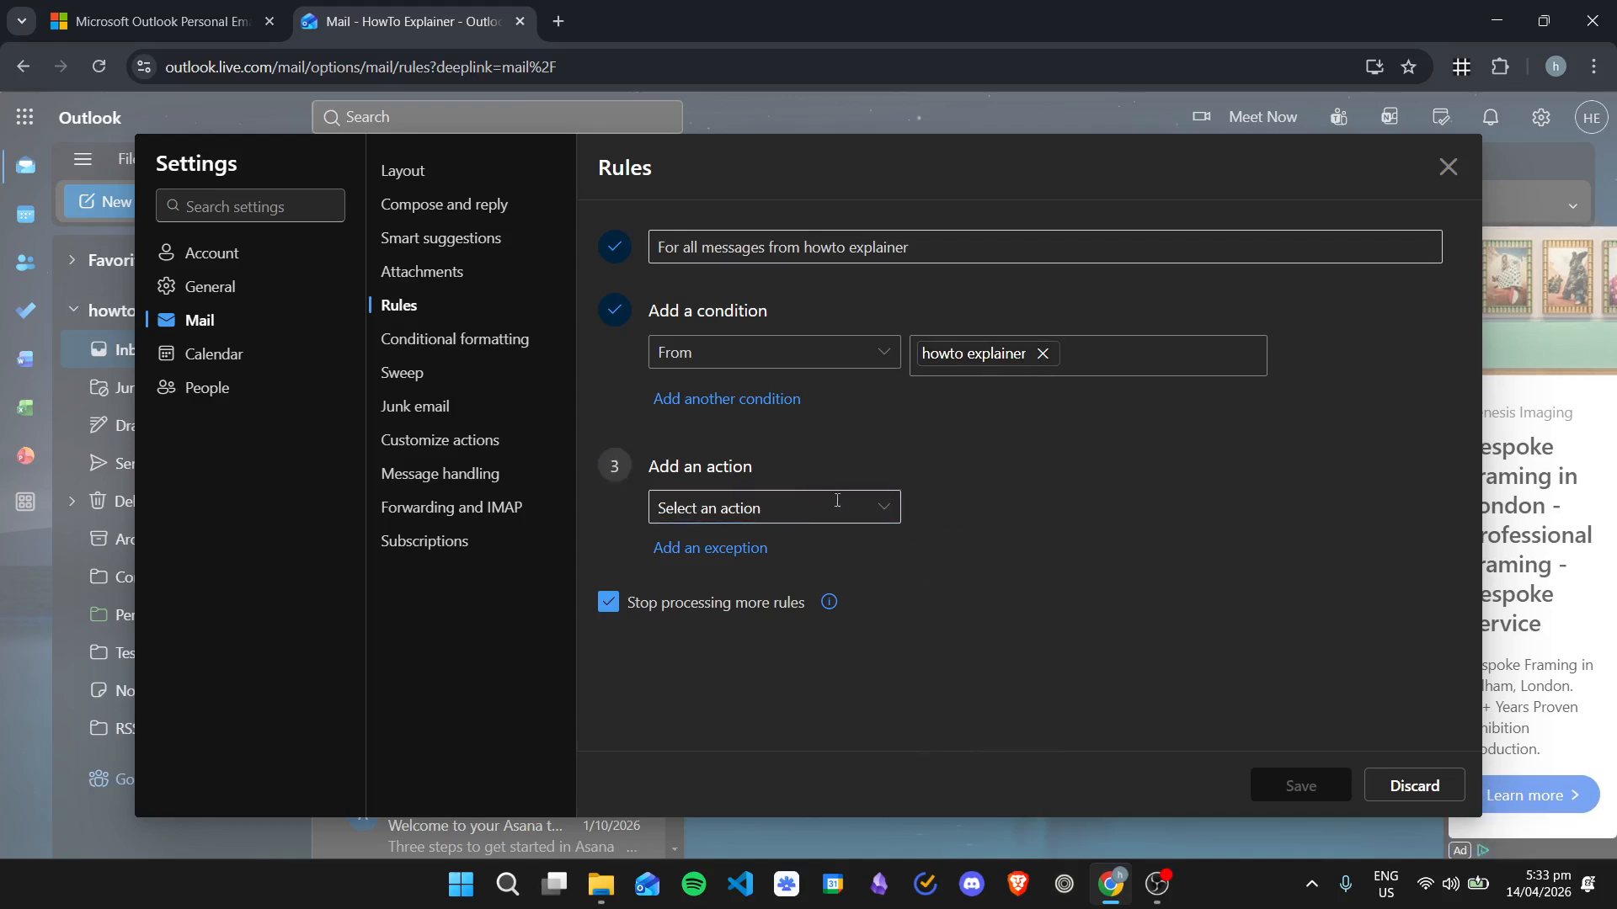
Step: Set the rule's action to Move to the Test folder and save it, accepting the warning and closing the settings
{"action": "left_click", "coordinate": [877, 508]}
{"action": "left_click", "coordinate": [966, 380]}
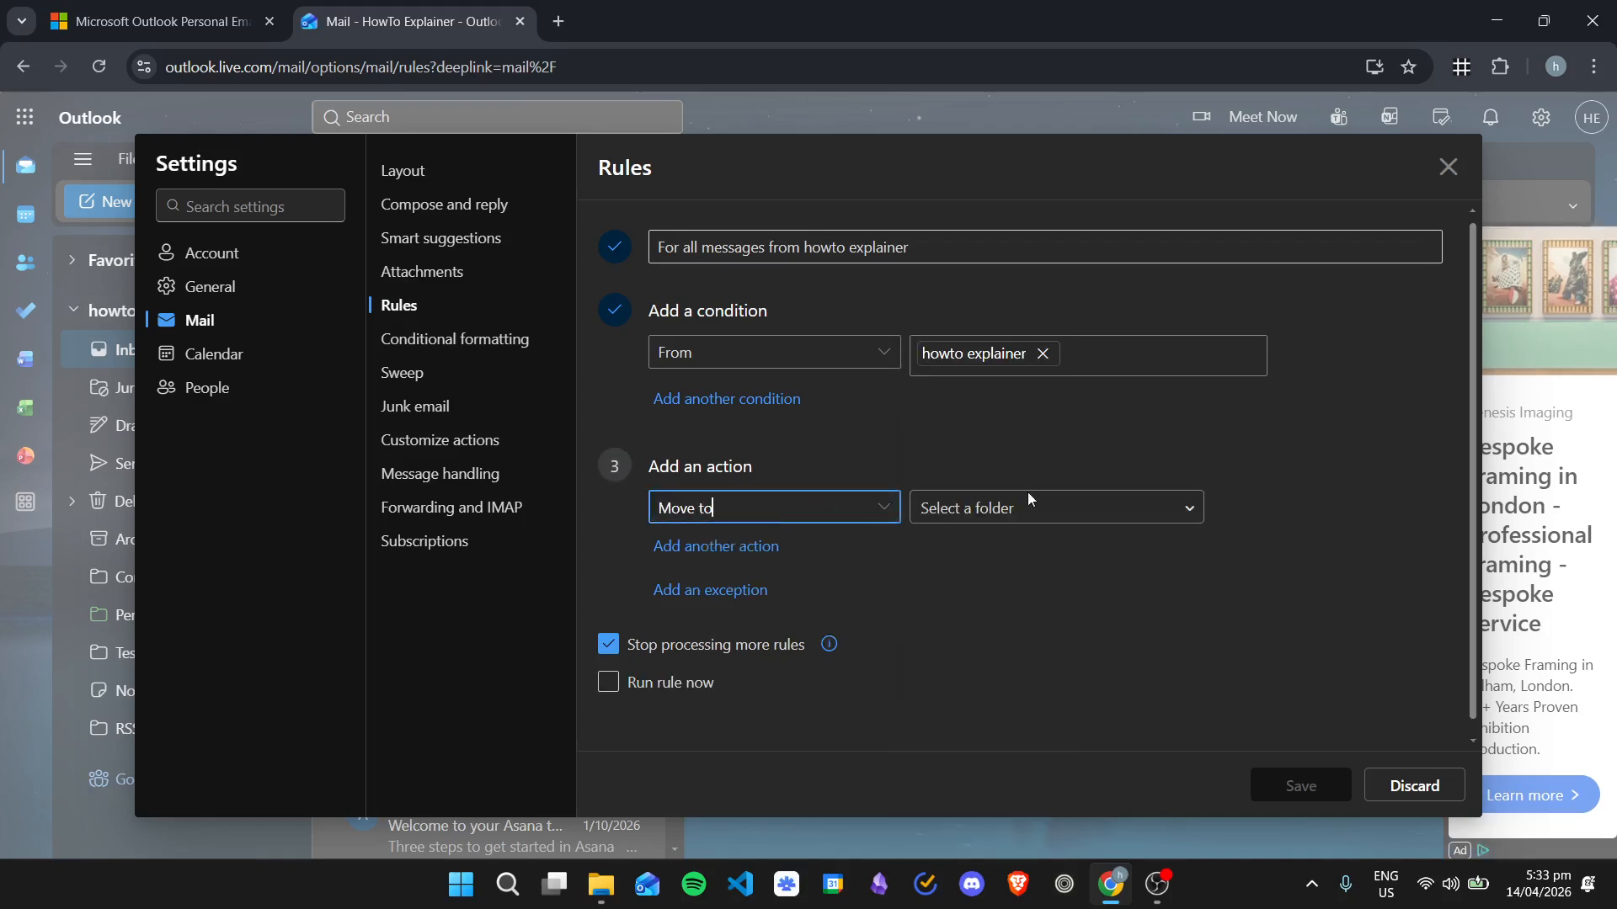
{"action": "left_click", "coordinate": [1049, 507]}
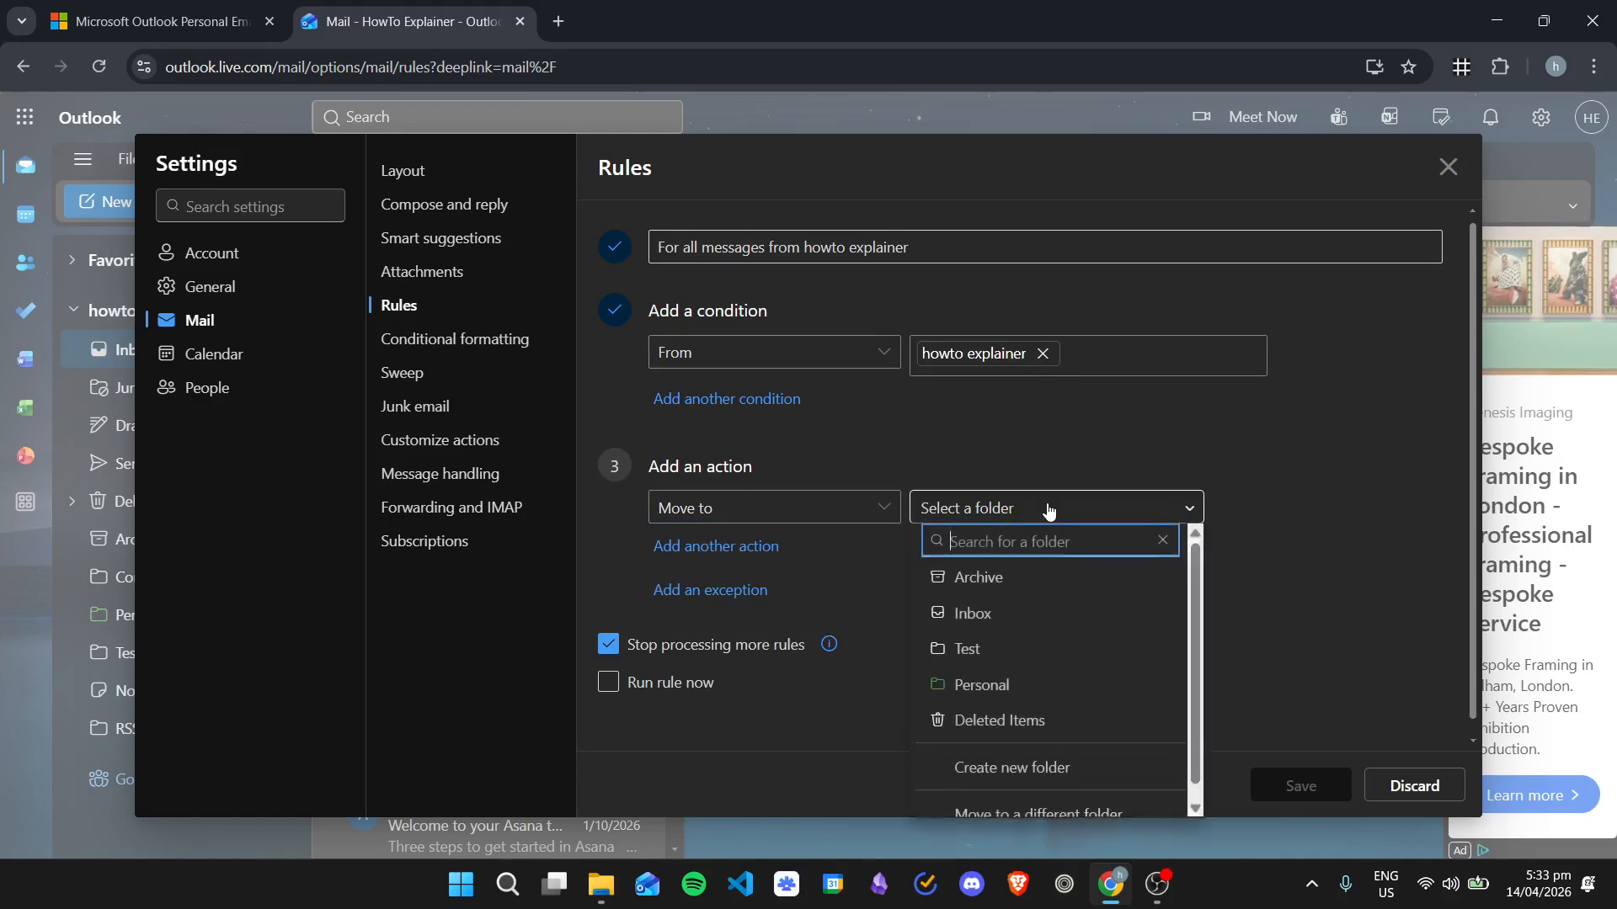
{"action": "left_click", "coordinate": [1014, 649]}
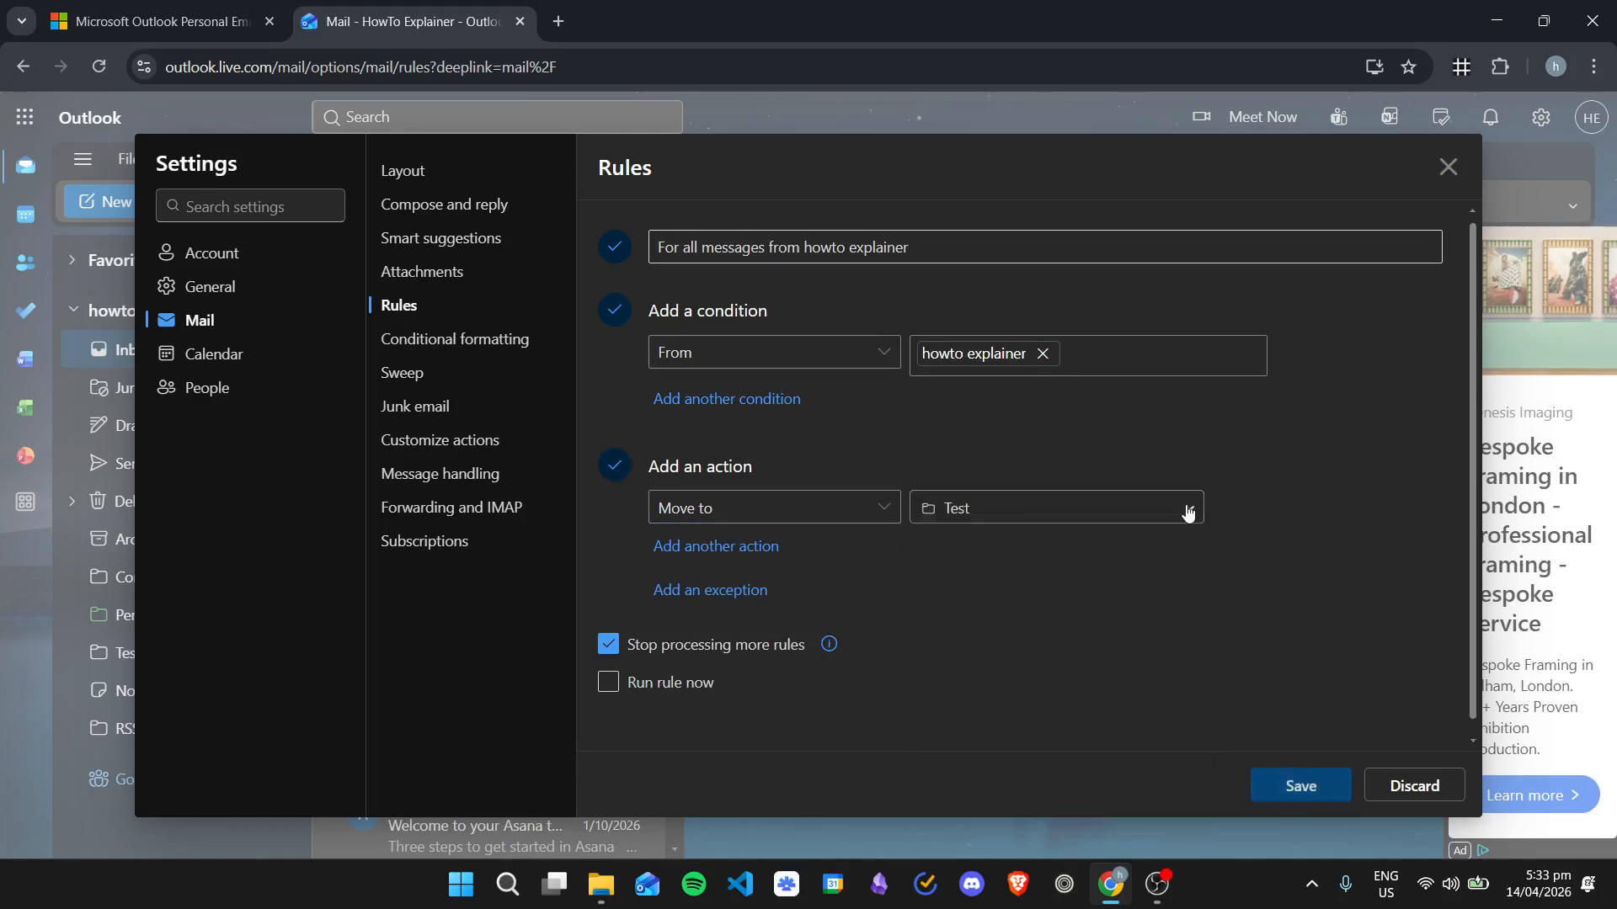
{"action": "left_click", "coordinate": [1297, 785]}
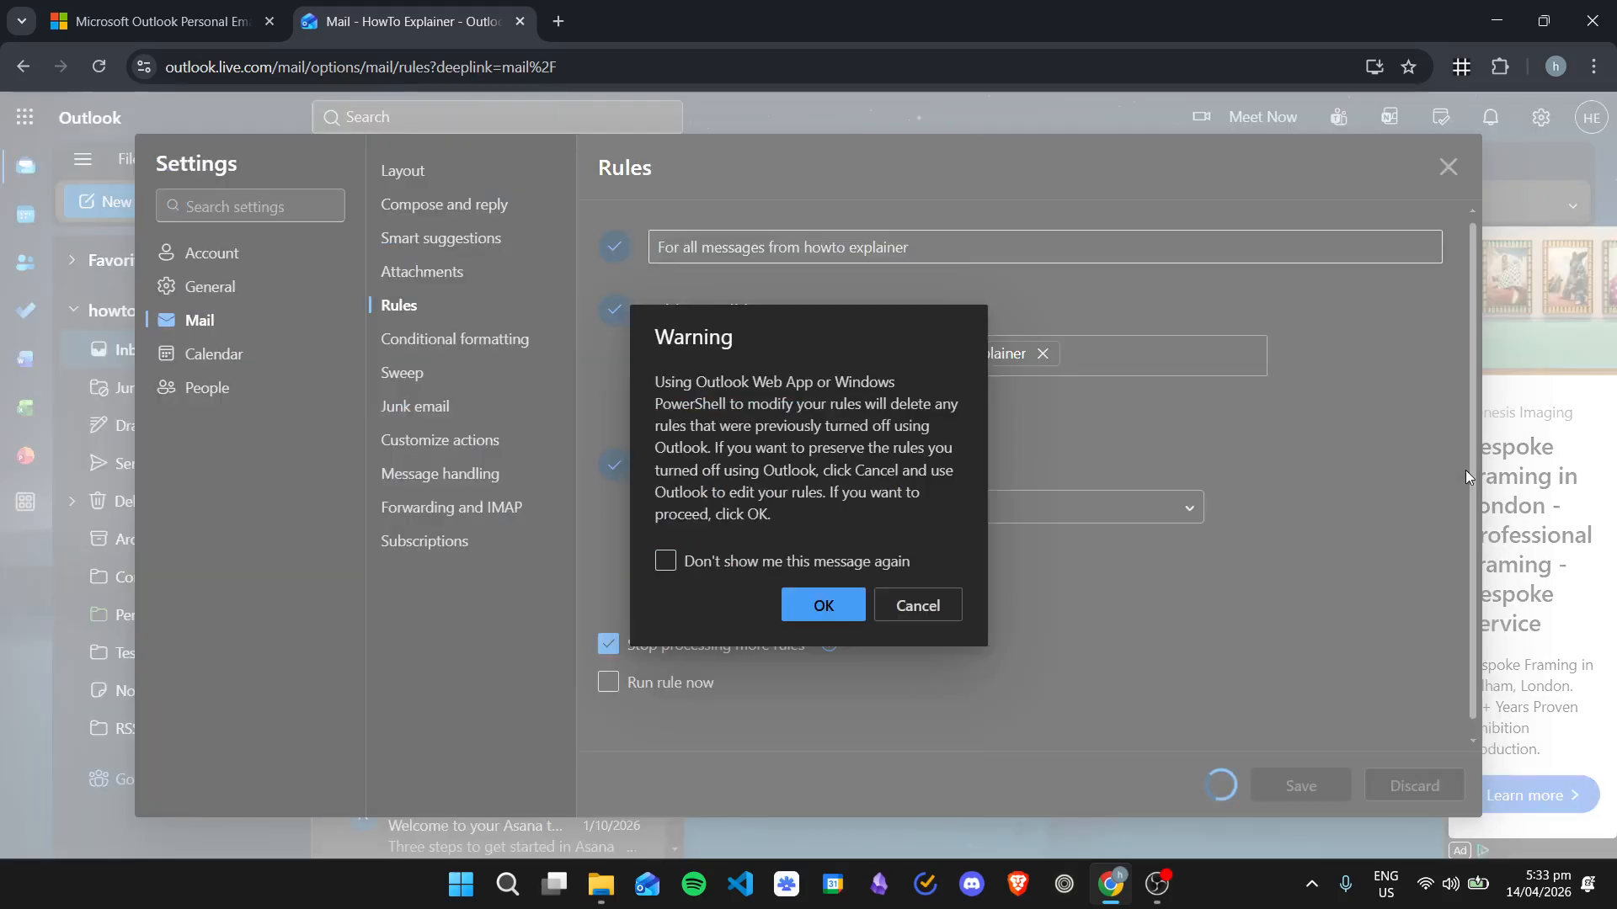
{"action": "left_click", "coordinate": [822, 605]}
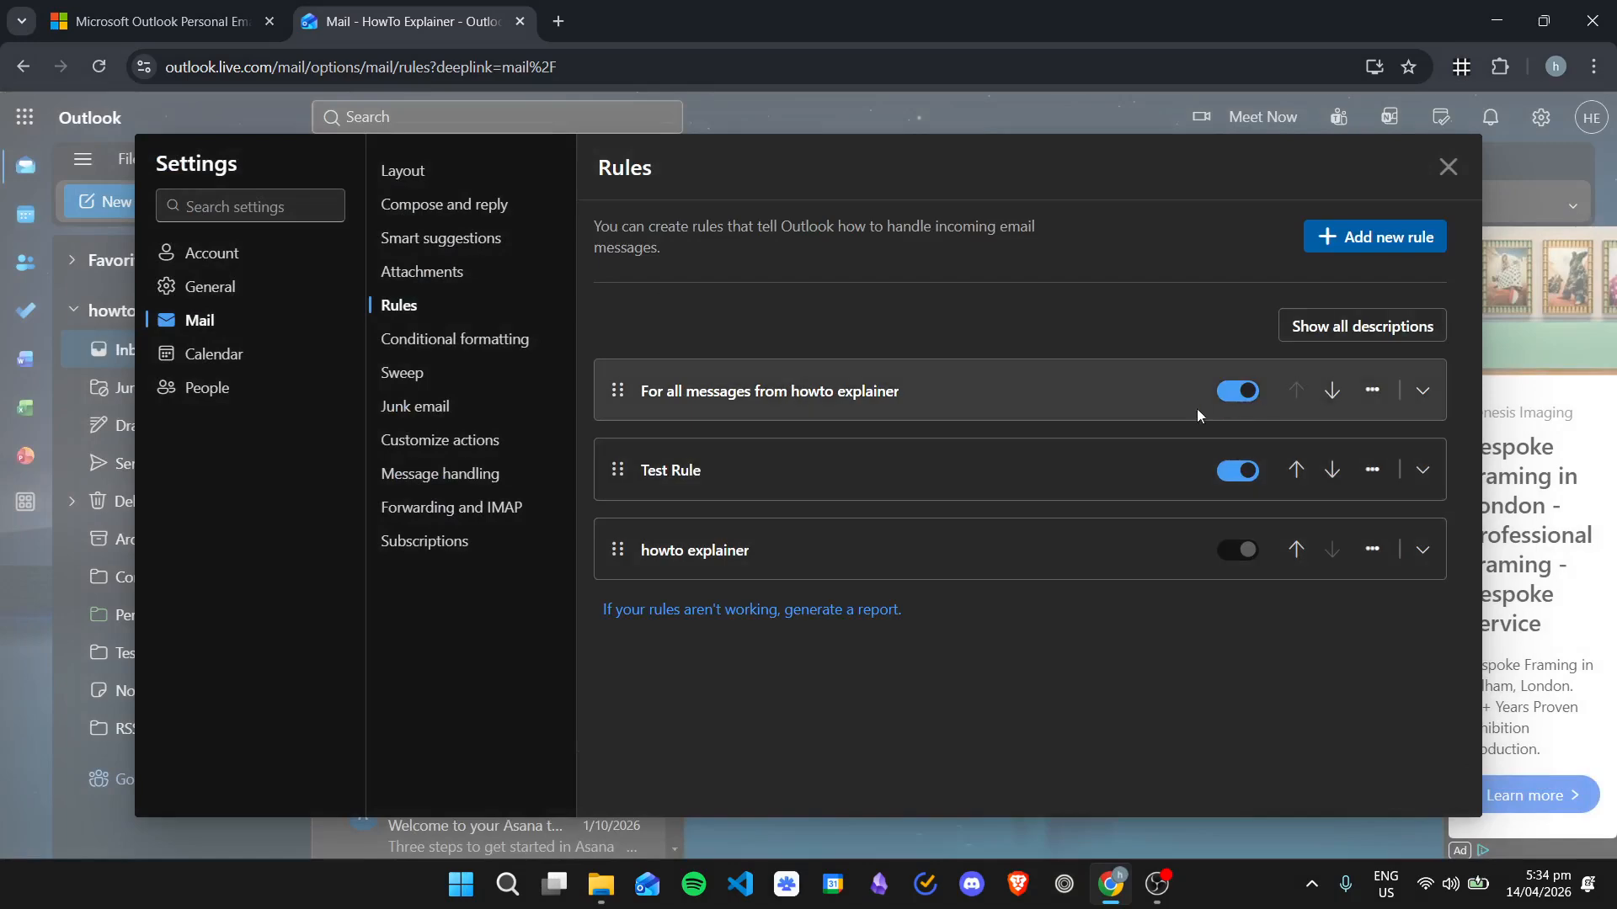
{"action": "left_click", "coordinate": [1448, 167]}
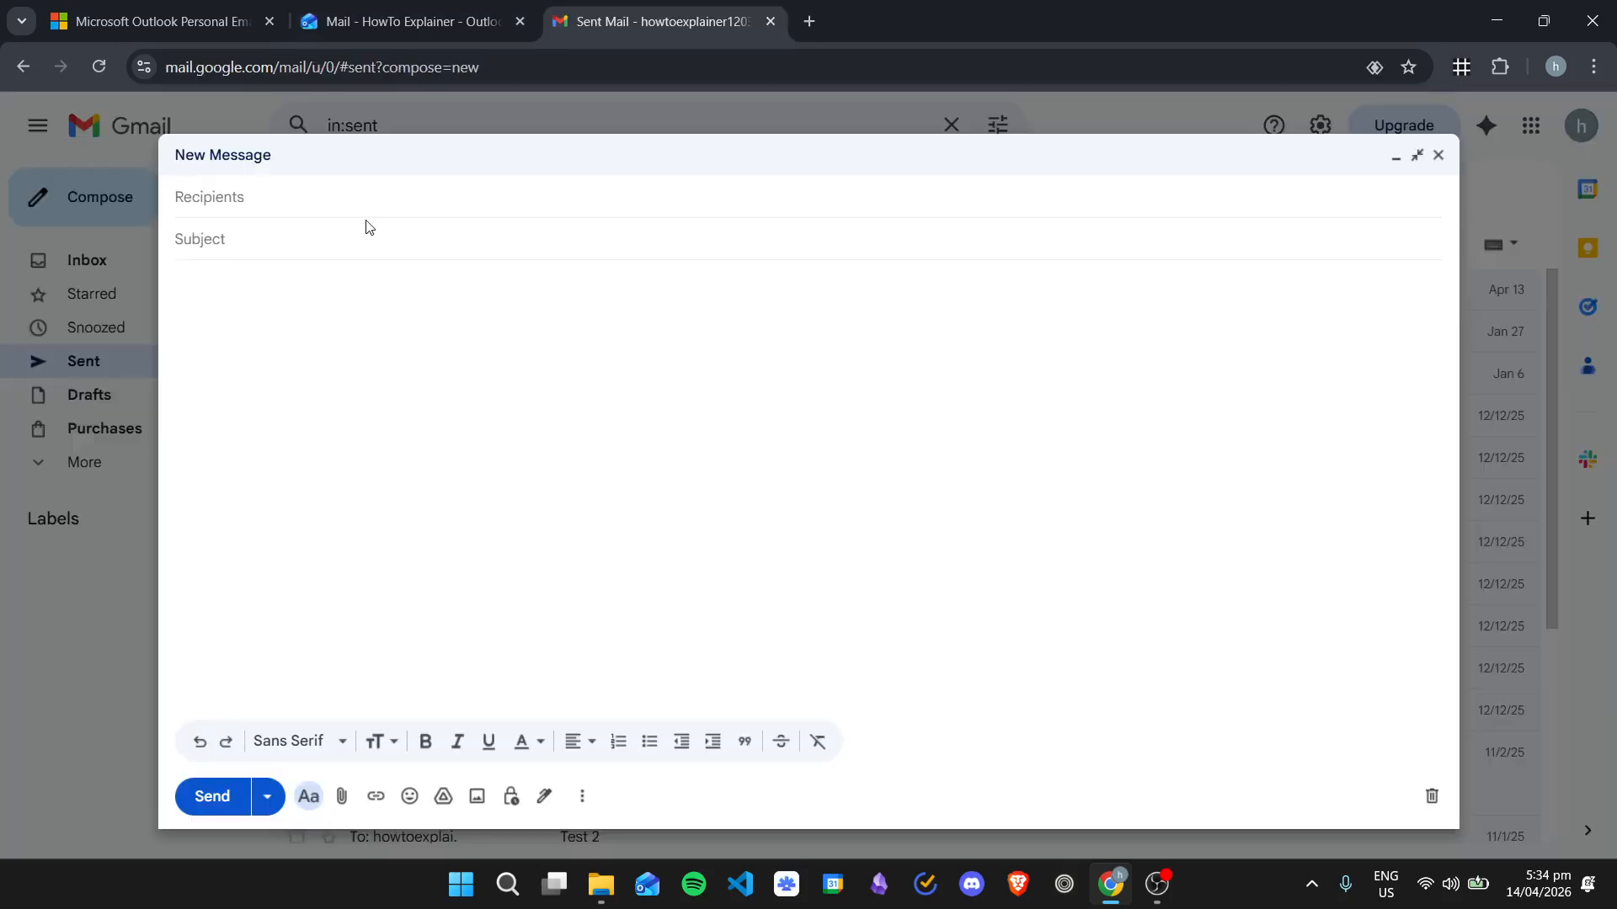
Step: Address the new Gmail message to the suggested Outlook contact, with the subject "Test Rule Email"
{"action": "left_click", "coordinate": [336, 194]}
{"action": "type", "text": "how"}
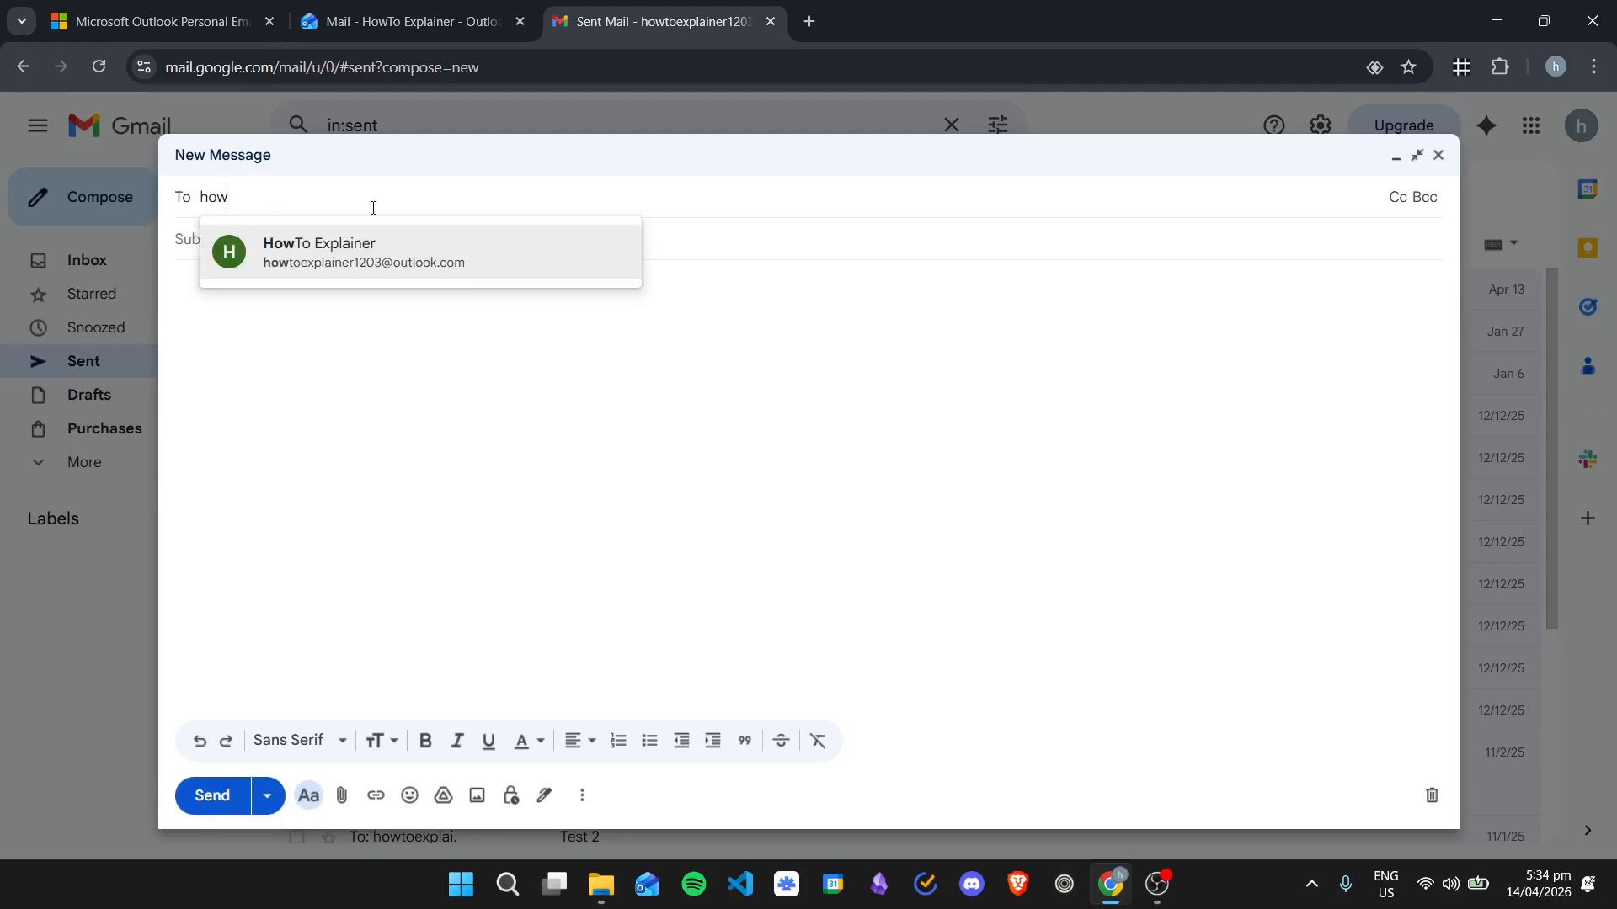
{"action": "left_click", "coordinate": [451, 267]}
{"action": "left_click", "coordinate": [351, 256]}
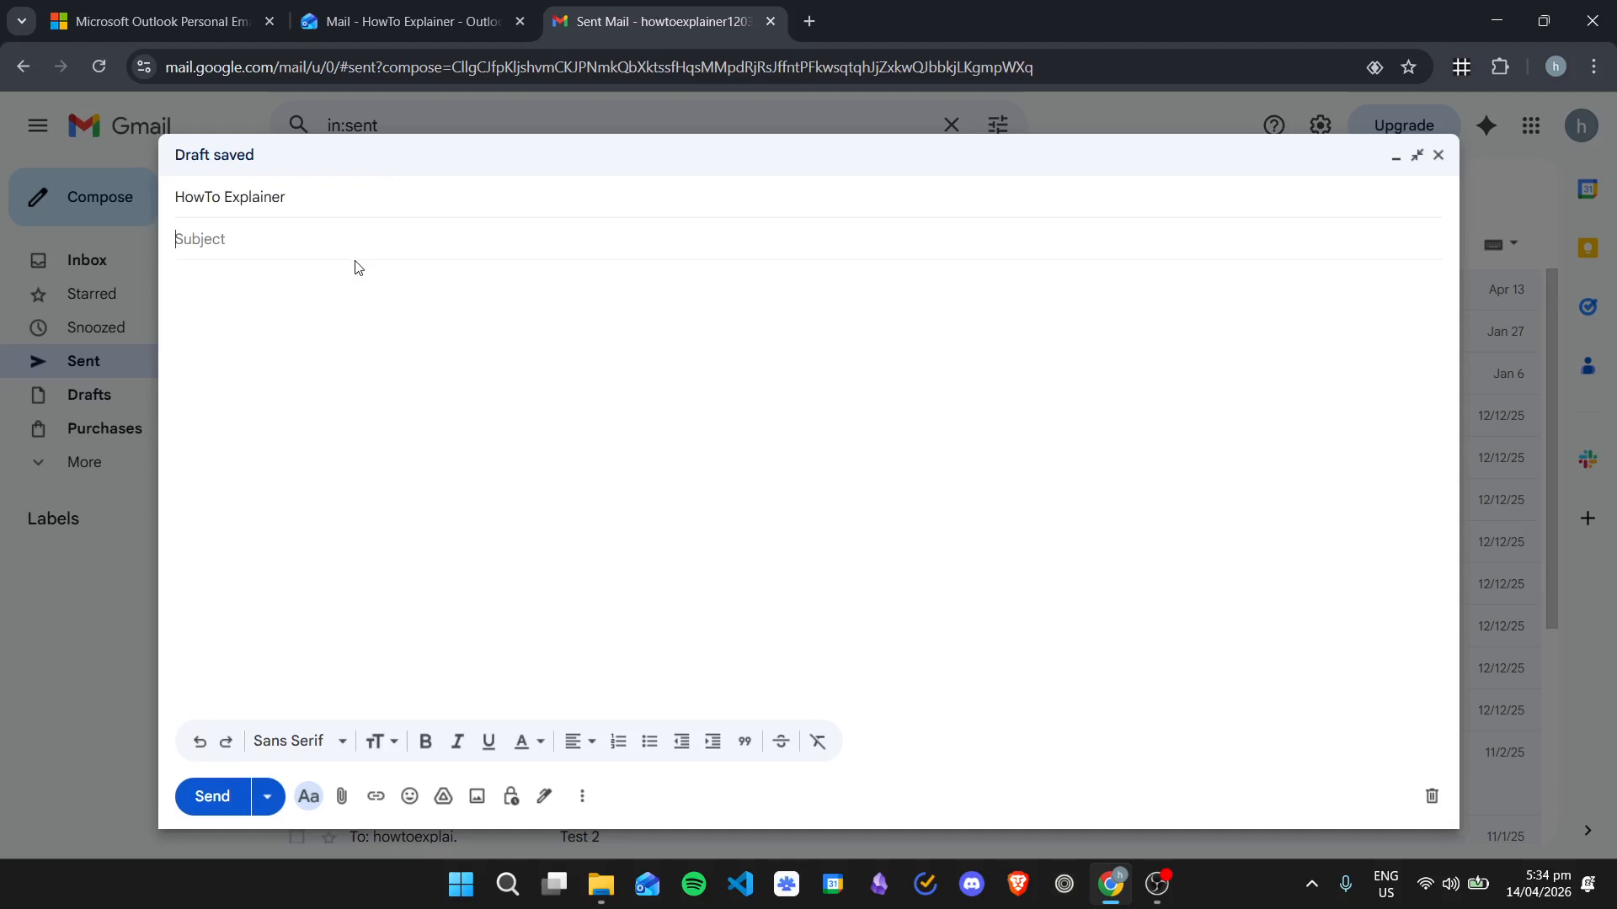
{"action": "type", "text": "Test Rule Email"}
Step: Enter the message body "Move email to the Test Folder using Outlook Rule" and send the email
{"action": "key", "text": "Tab"}
{"action": "type", "text": "Move email "}
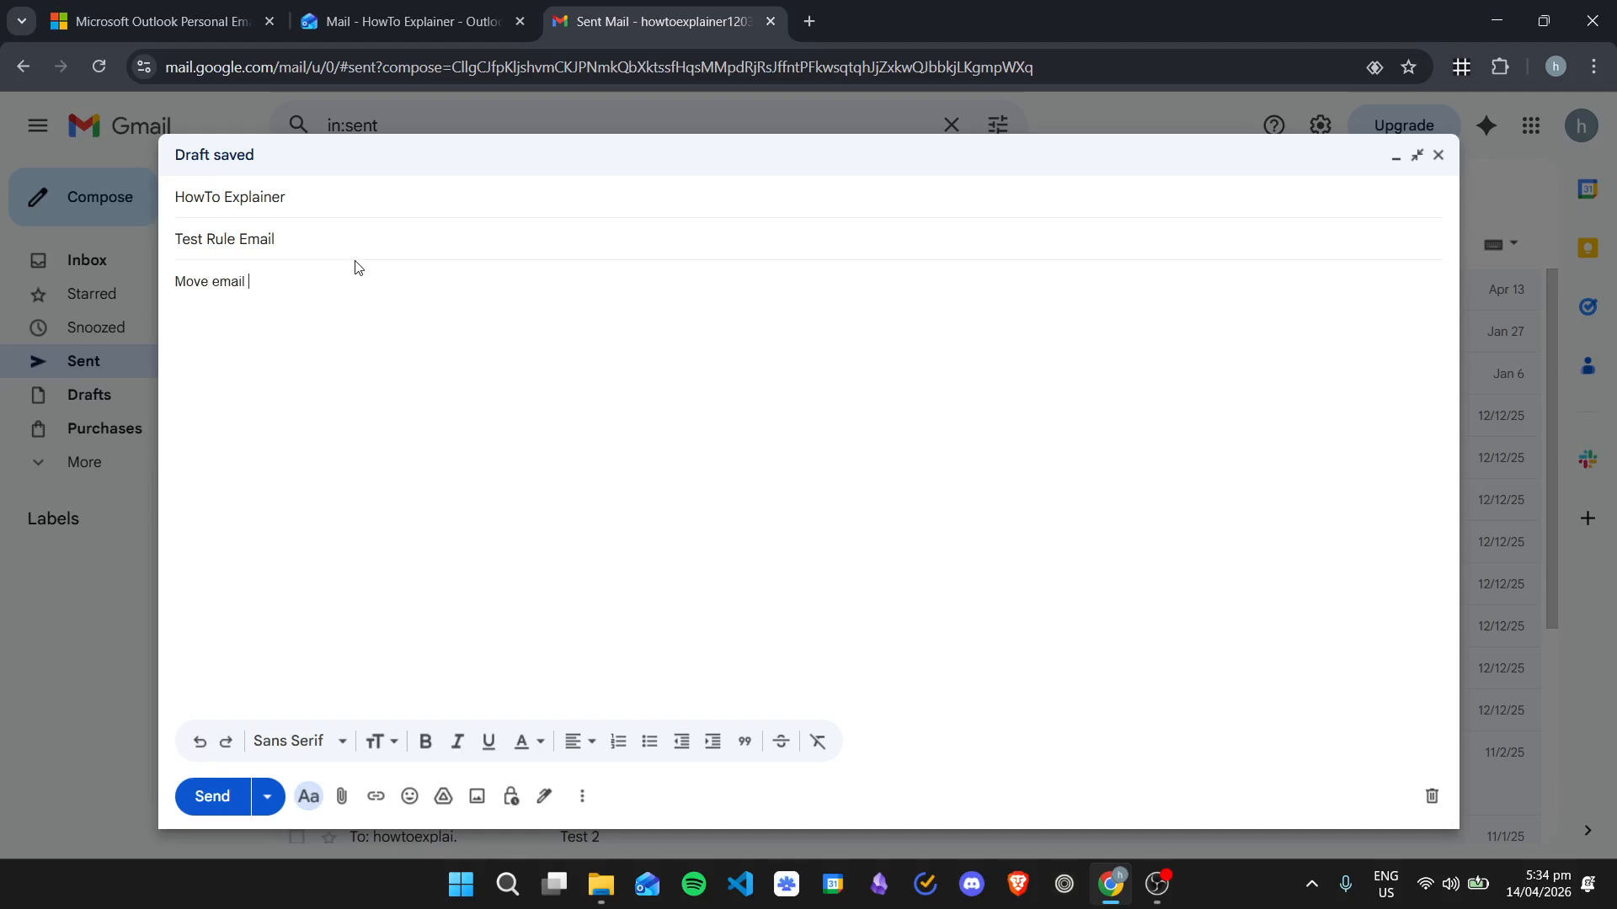
{"action": "type", "text": "to the Test Folder using Outlook Rule"}
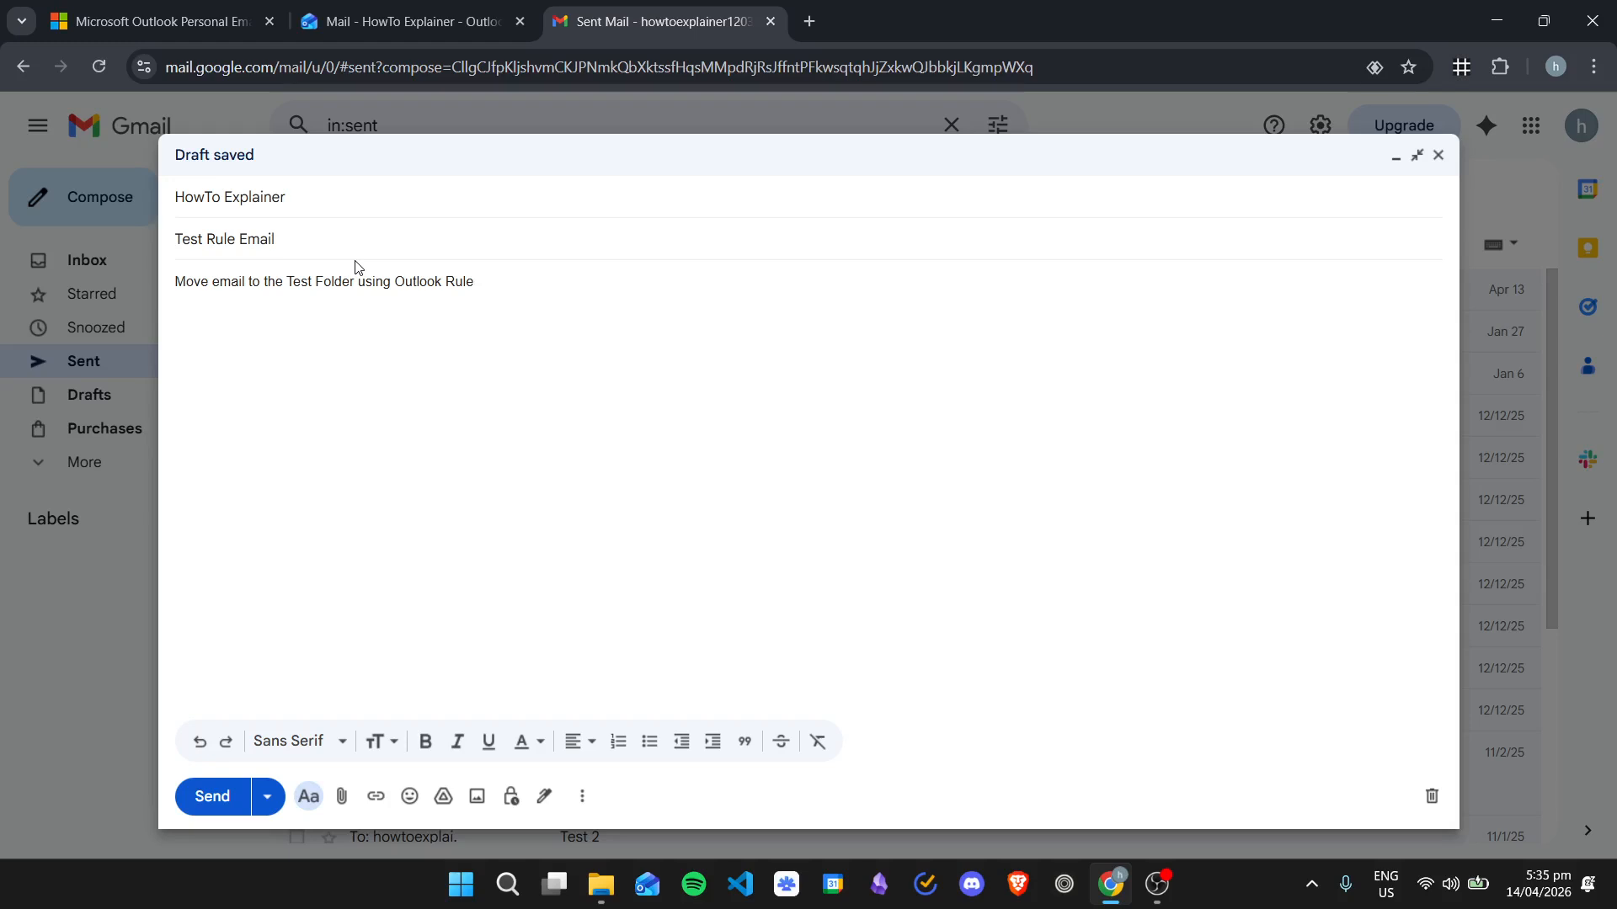
{"action": "type", "text": "+"}
{"action": "left_click", "coordinate": [223, 798]}
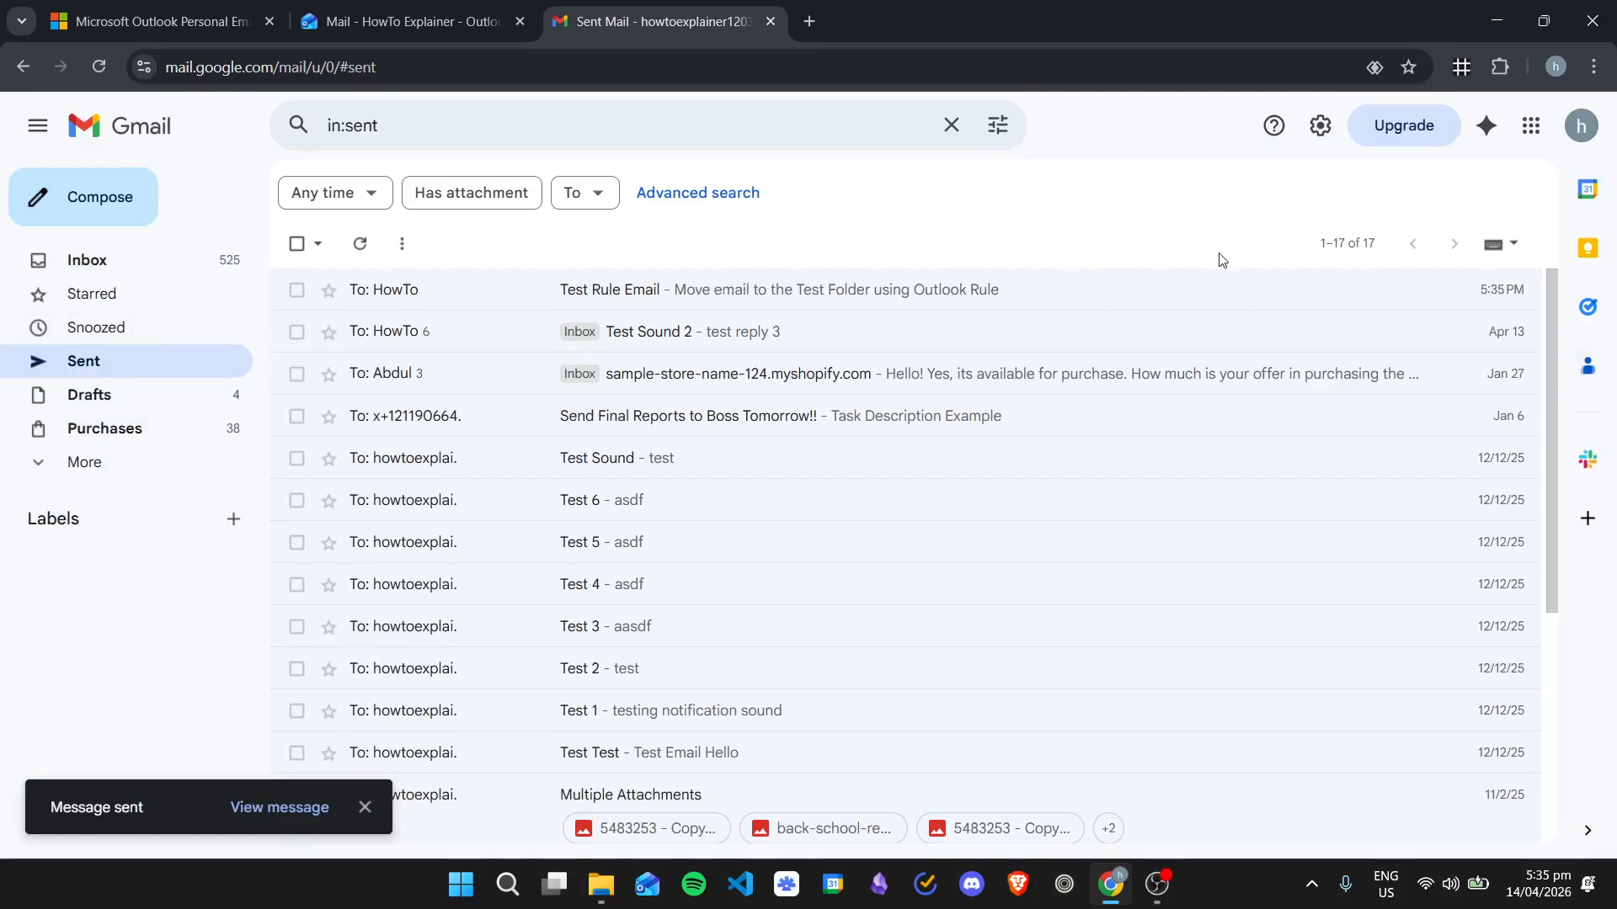
Step: Switch back to Outlook, reload the mailbox and open "Test Rule Email" in the Test folder
{"action": "left_click", "coordinate": [387, 16]}
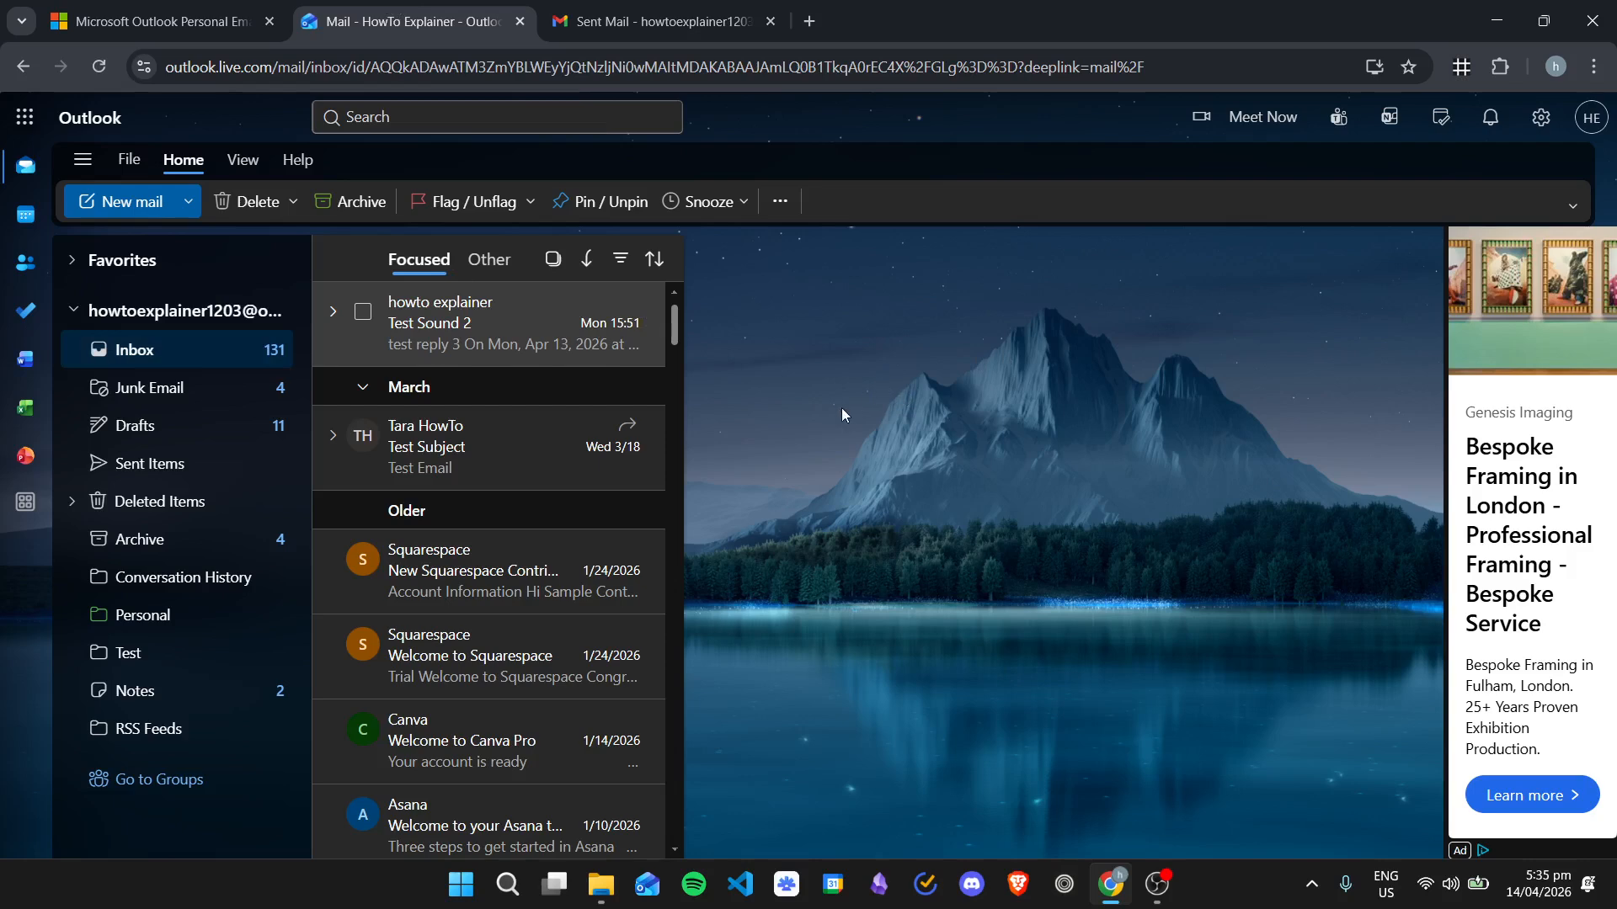
{"action": "left_click", "coordinate": [98, 67]}
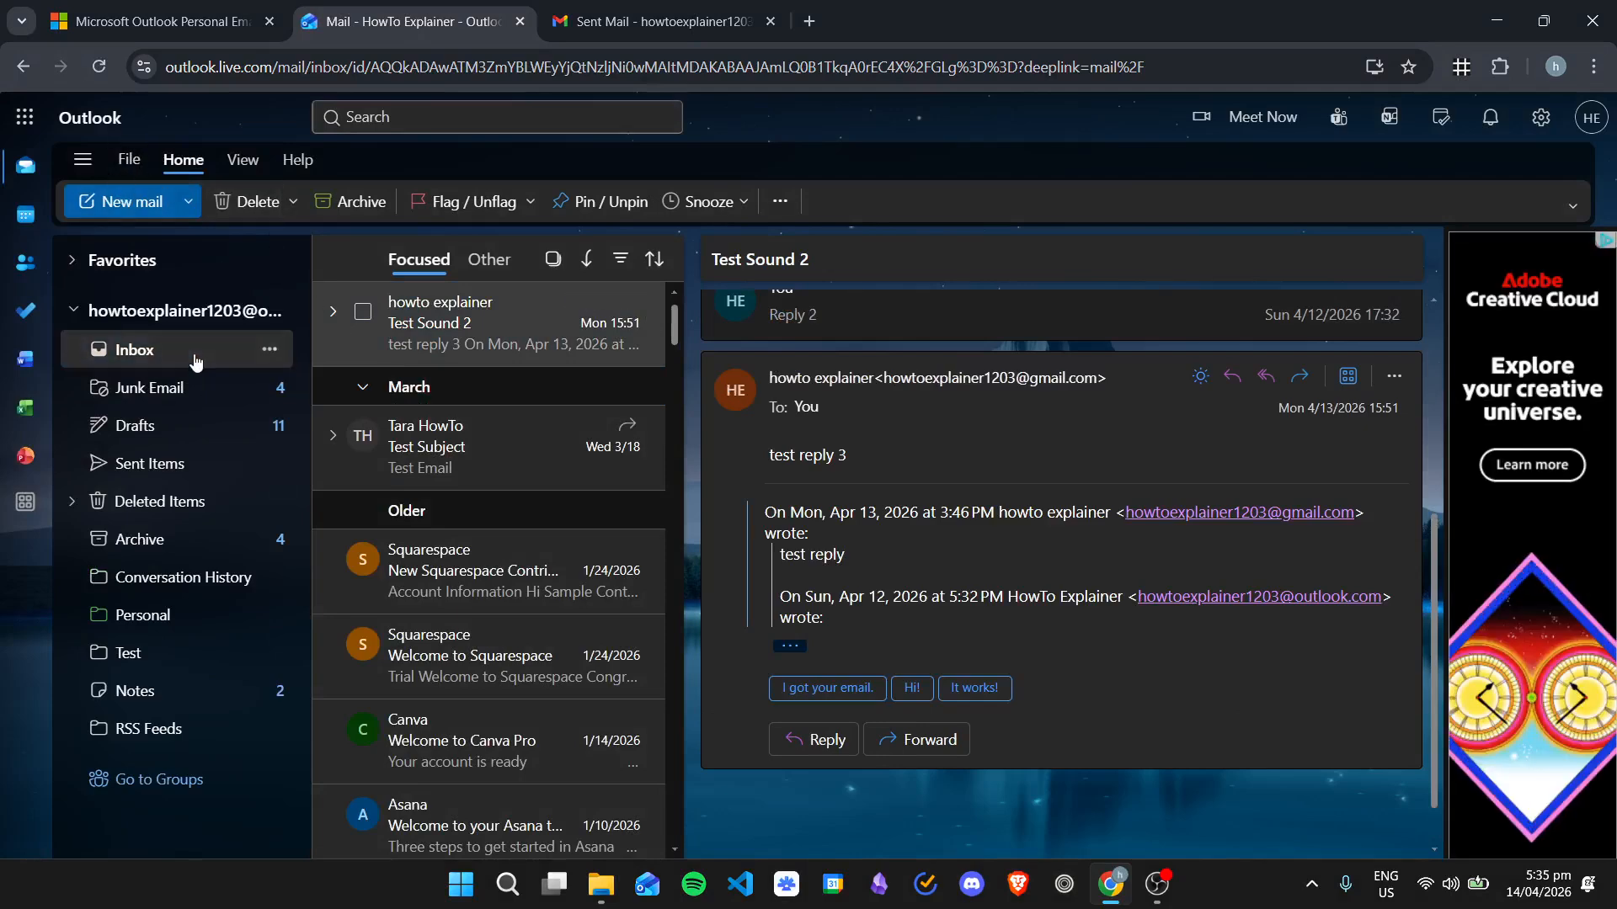
{"action": "left_click", "coordinate": [179, 652]}
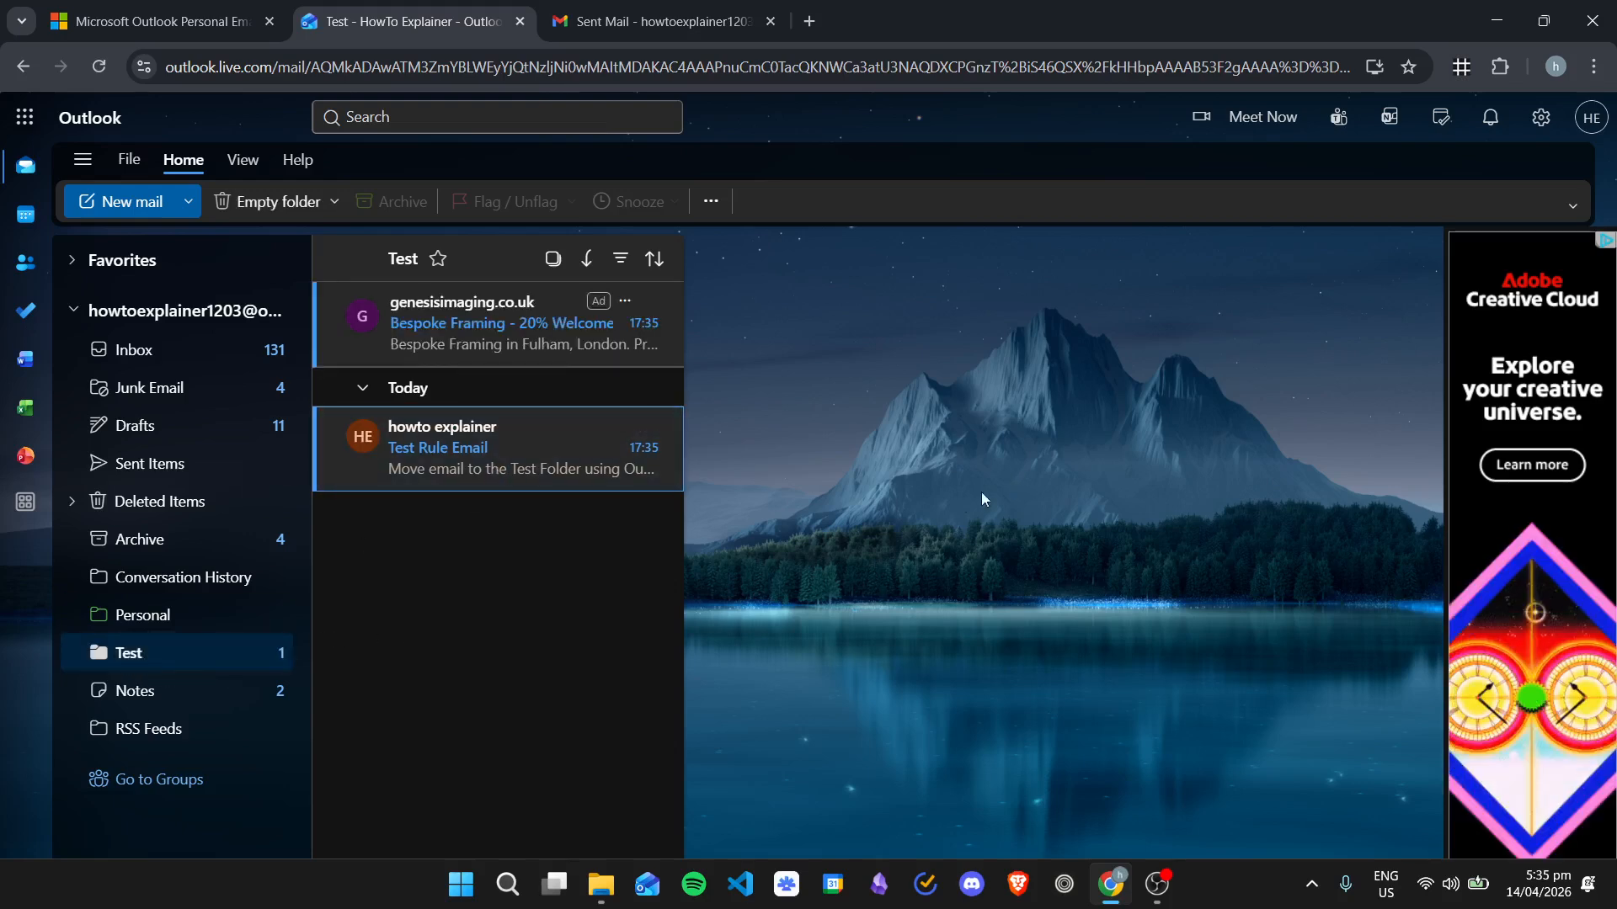
{"action": "left_click", "coordinate": [517, 447]}
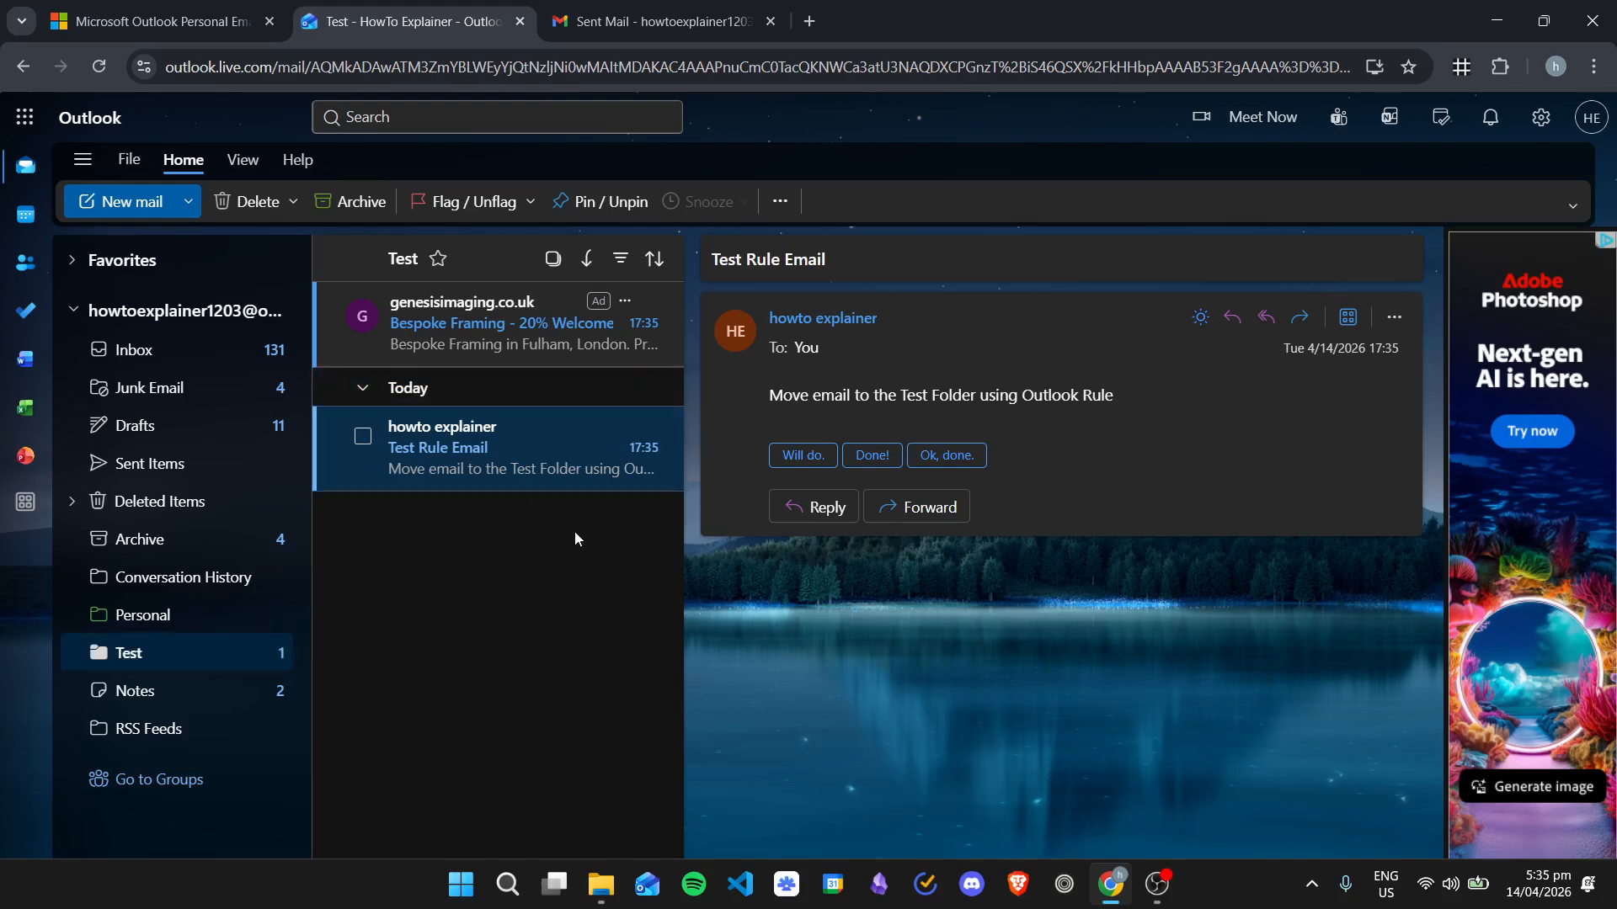
Step: Check the Inbox for the test email, returning to the Test folder to compare
{"action": "left_click", "coordinate": [176, 349]}
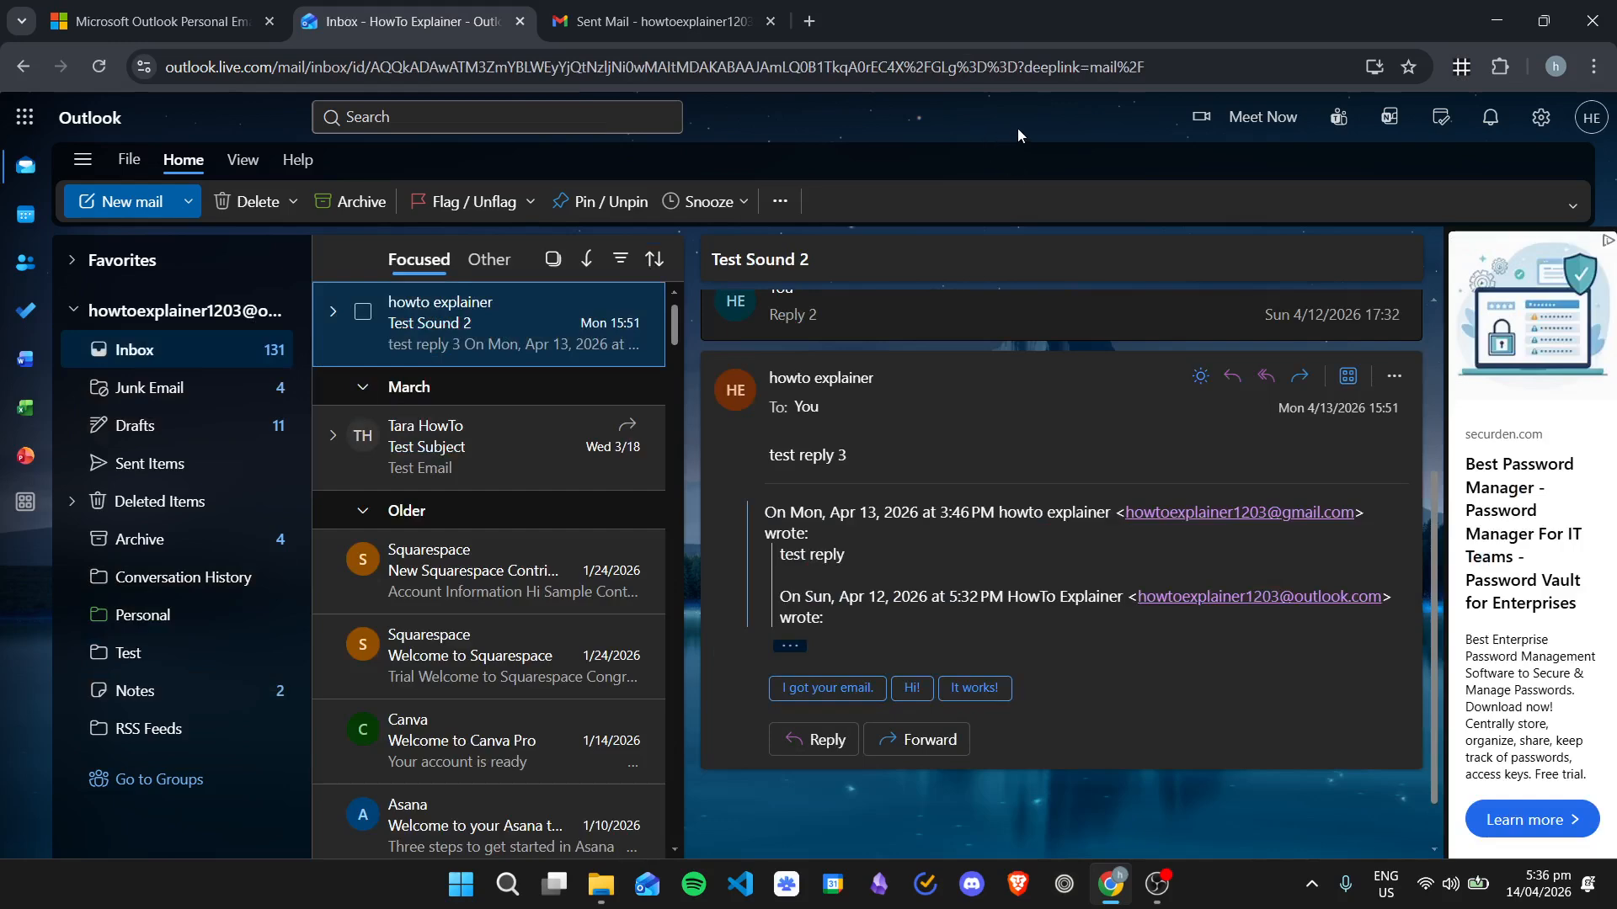
{"action": "left_click", "coordinate": [160, 653]}
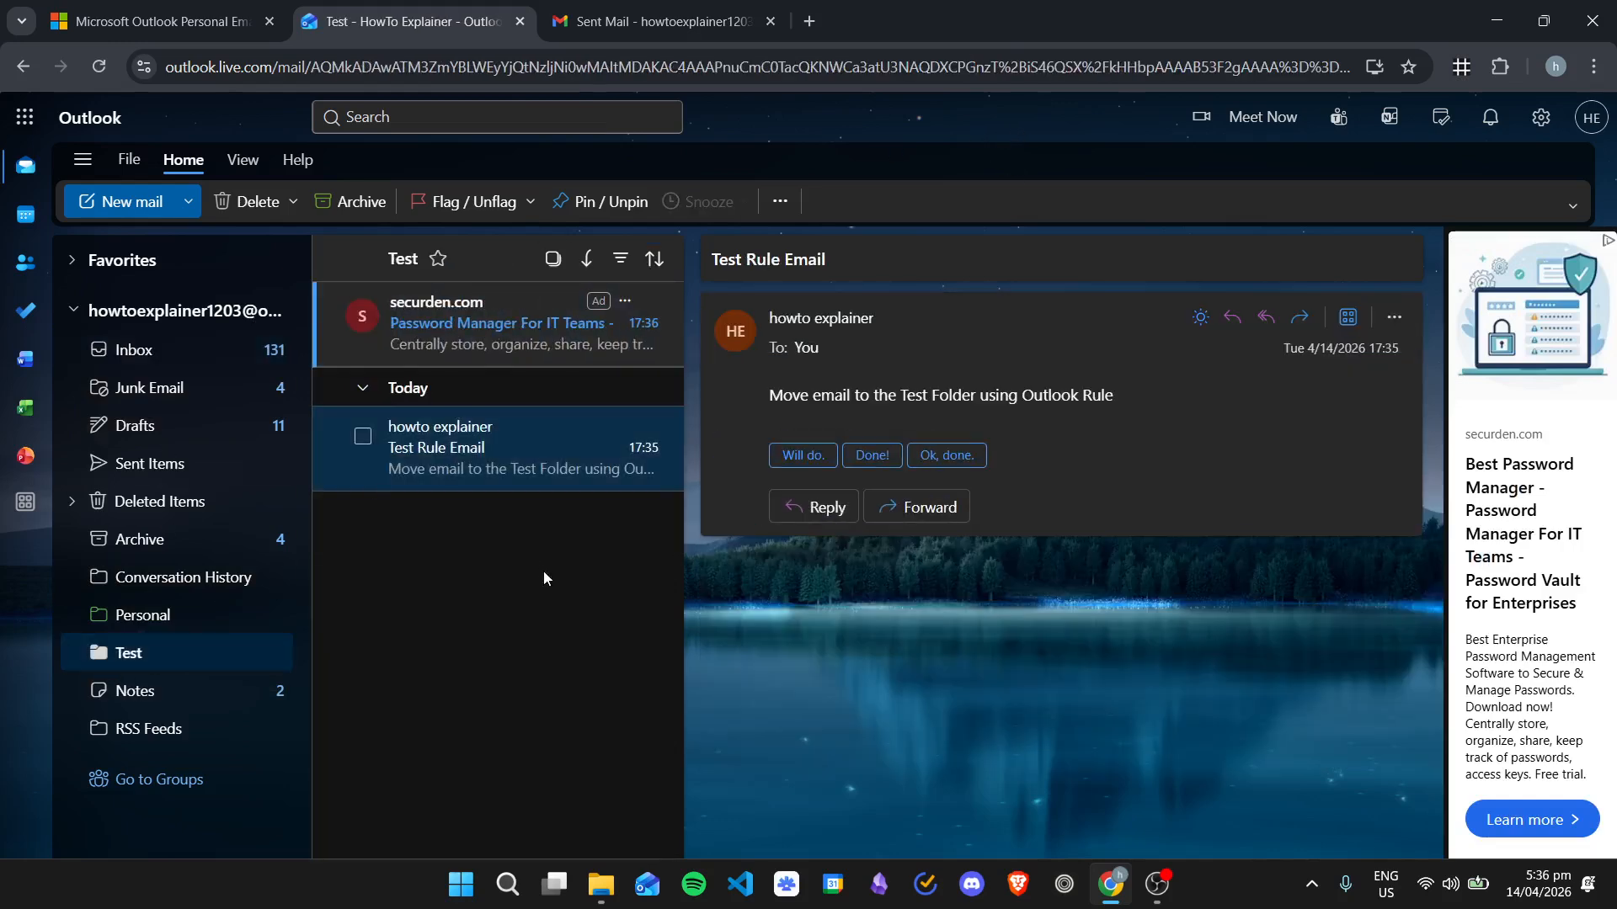
{"action": "left_click", "coordinate": [1027, 611]}
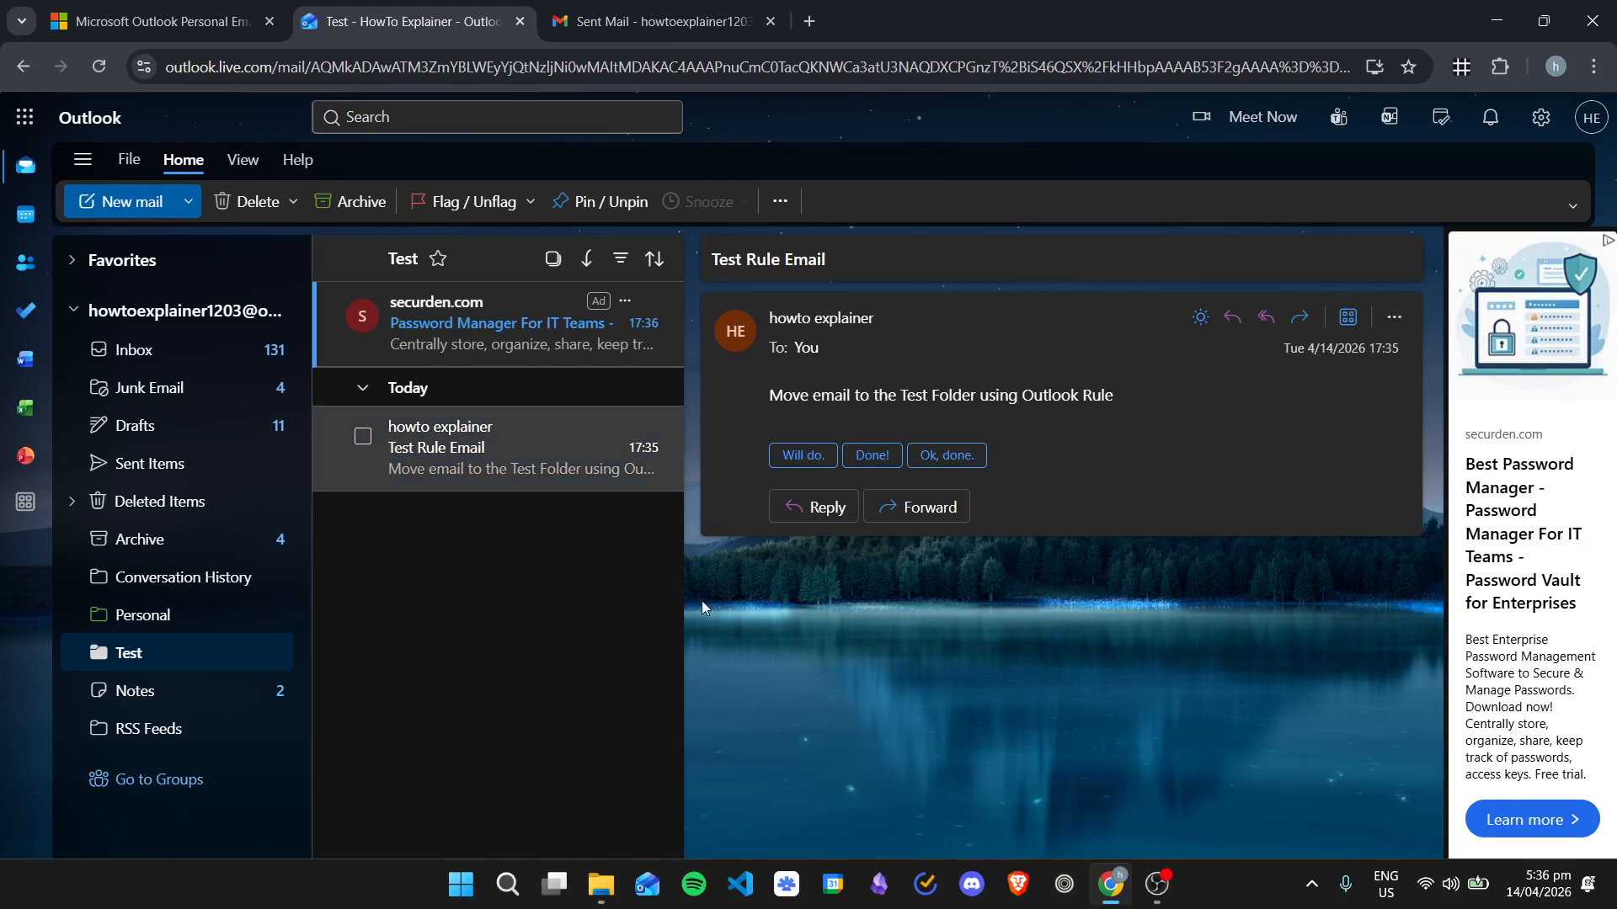